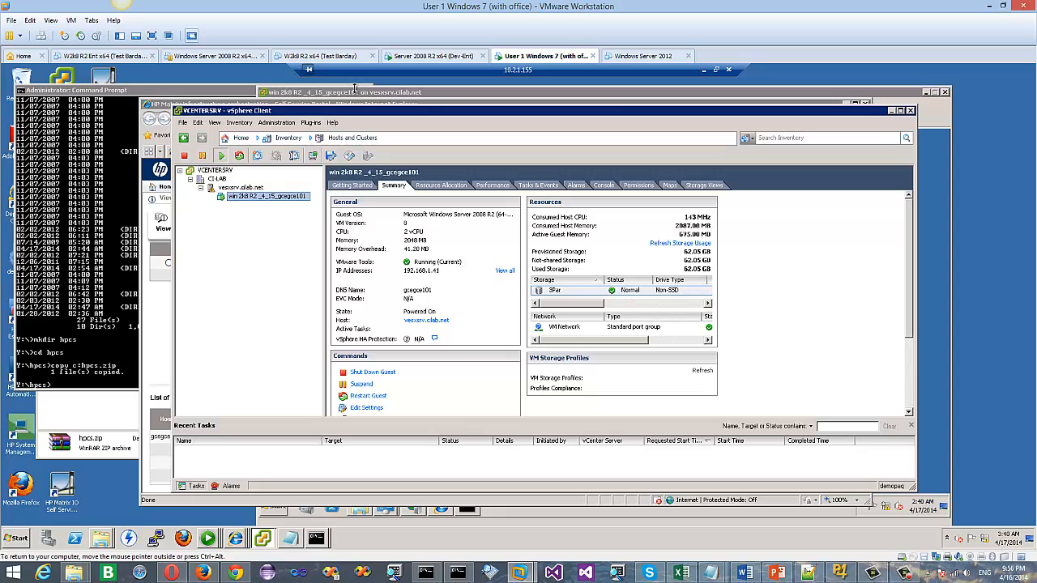
# Step: Bring the win 2k8 R2_4_15_gcegce101 VM console in front of the Summary tab
pyautogui.click(357, 92)
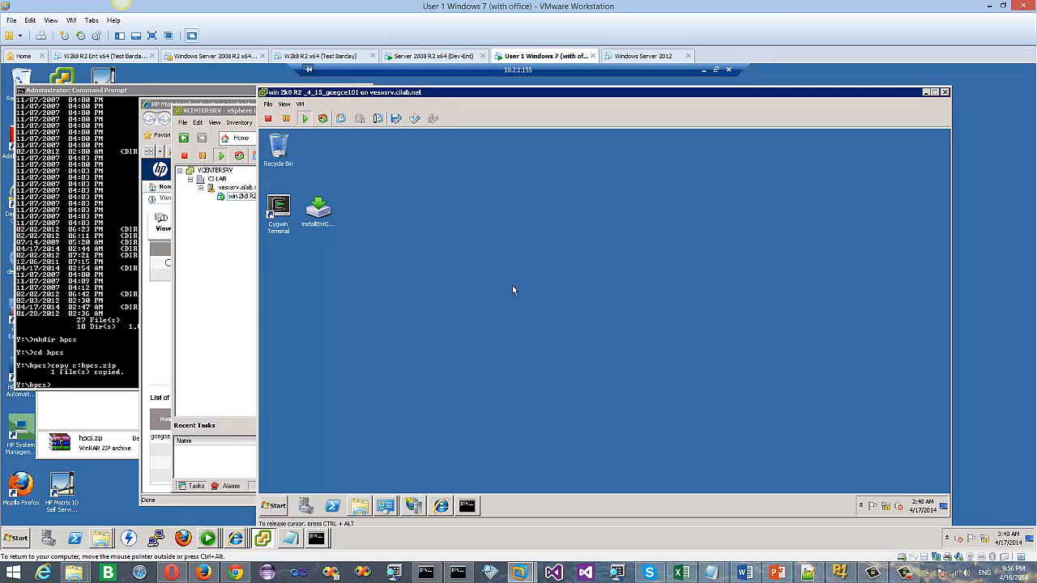
# Step: Launch the Gladinet Cloud Enterprise installer from the VM desktop and accept its terms of service
pyautogui.click(322, 212)
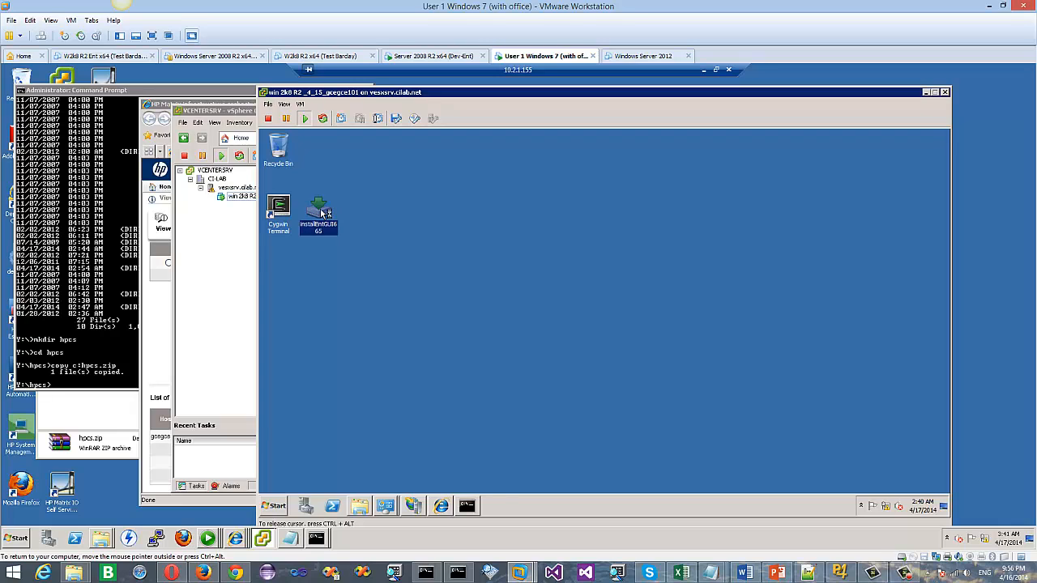
pyautogui.doubleClick(322, 213)
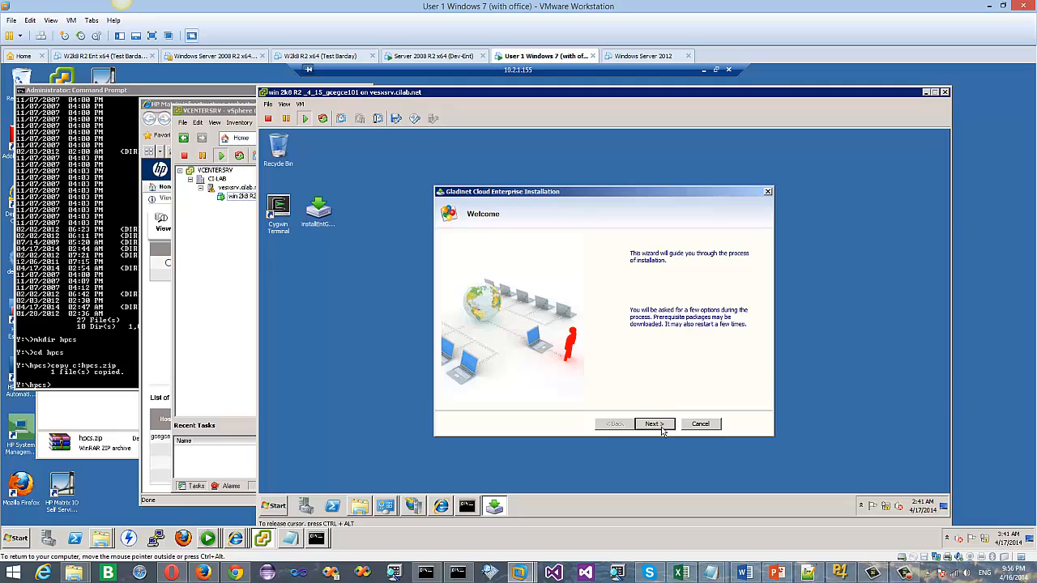
pyautogui.click(660, 427)
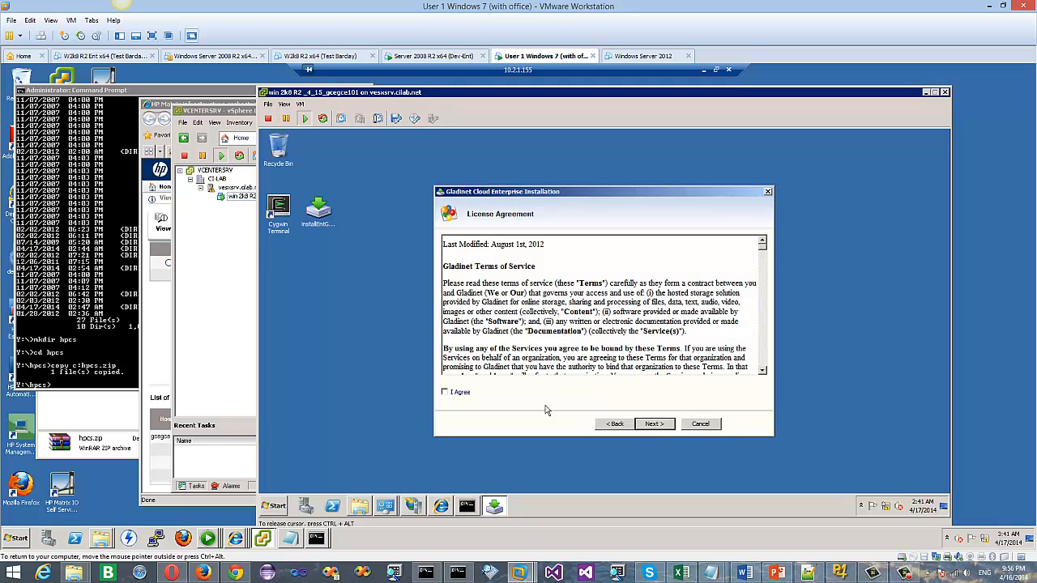
pyautogui.click(454, 396)
# Step: Keep single-tenant Enterprise Edition with an all-in-one installation and start installing
pyautogui.click(654, 428)
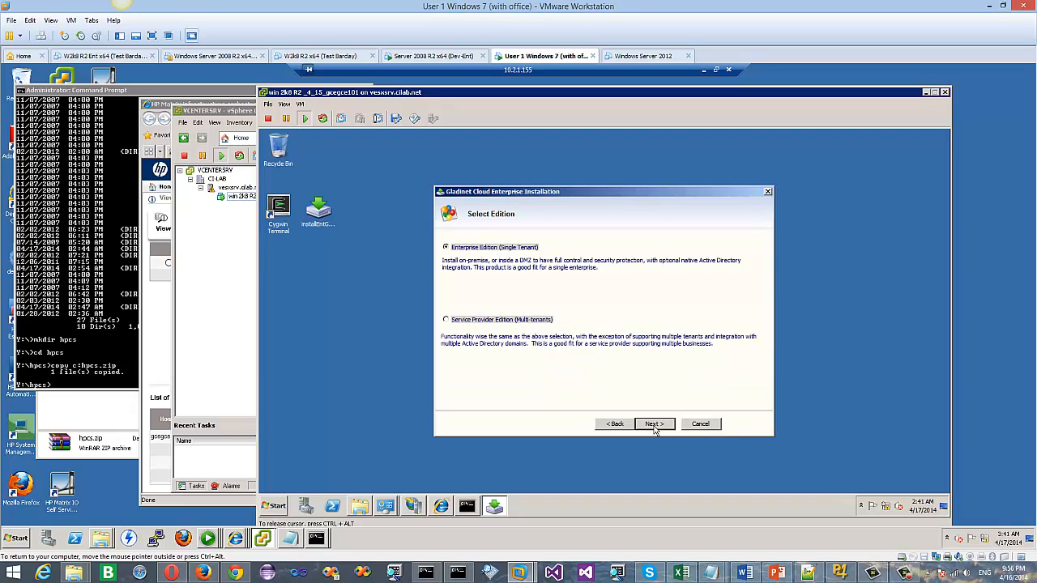
pyautogui.click(655, 426)
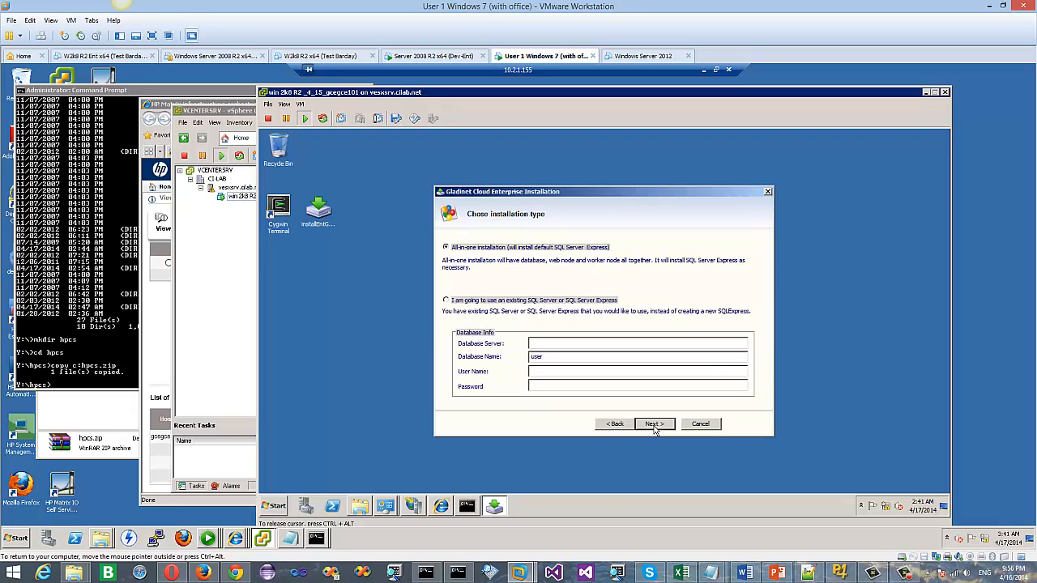
pyautogui.click(655, 426)
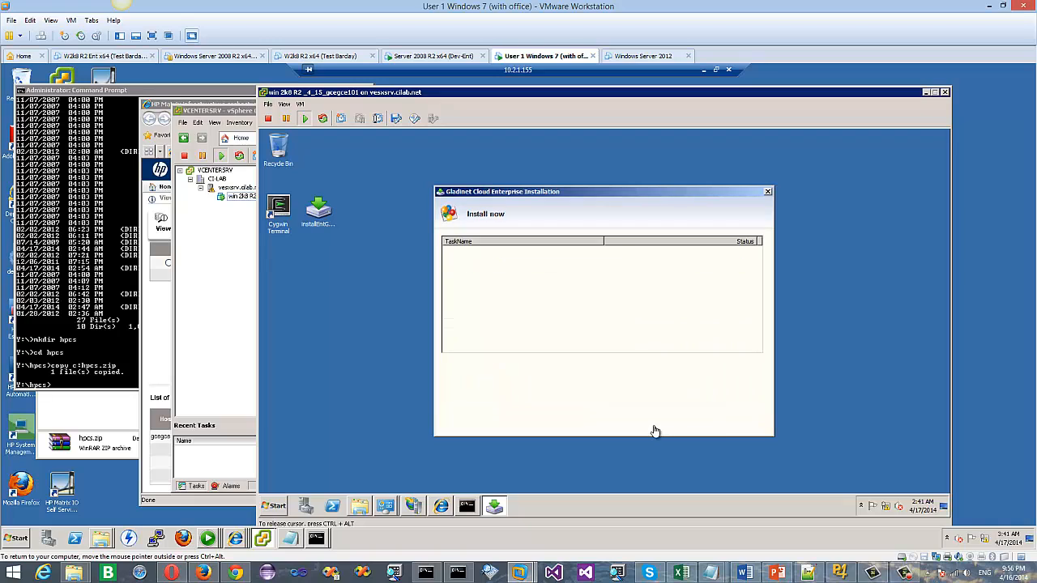
pyautogui.click(655, 426)
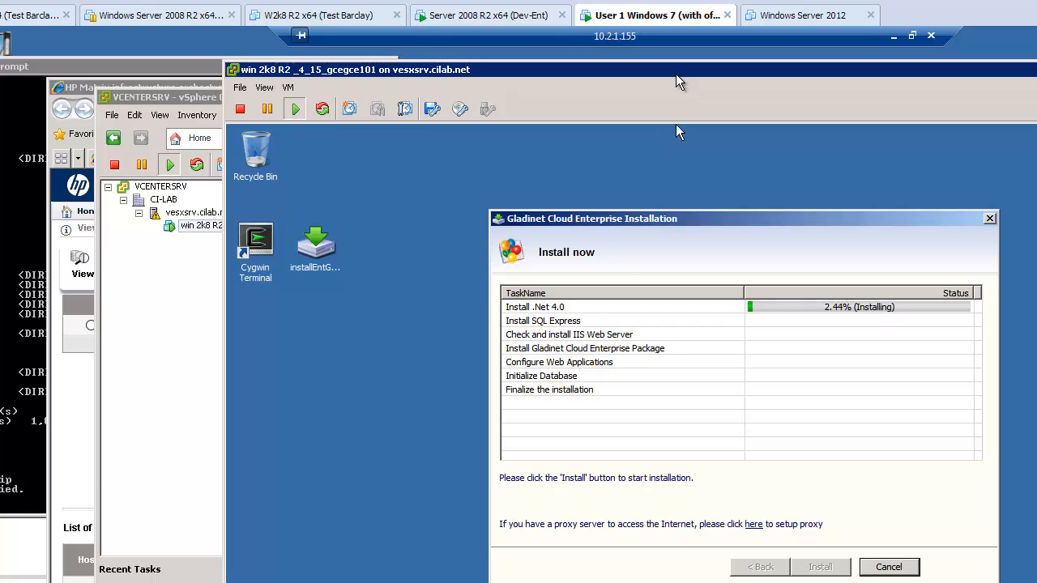
pyautogui.moveTo(691, 72); pyautogui.dragTo(777, 62)
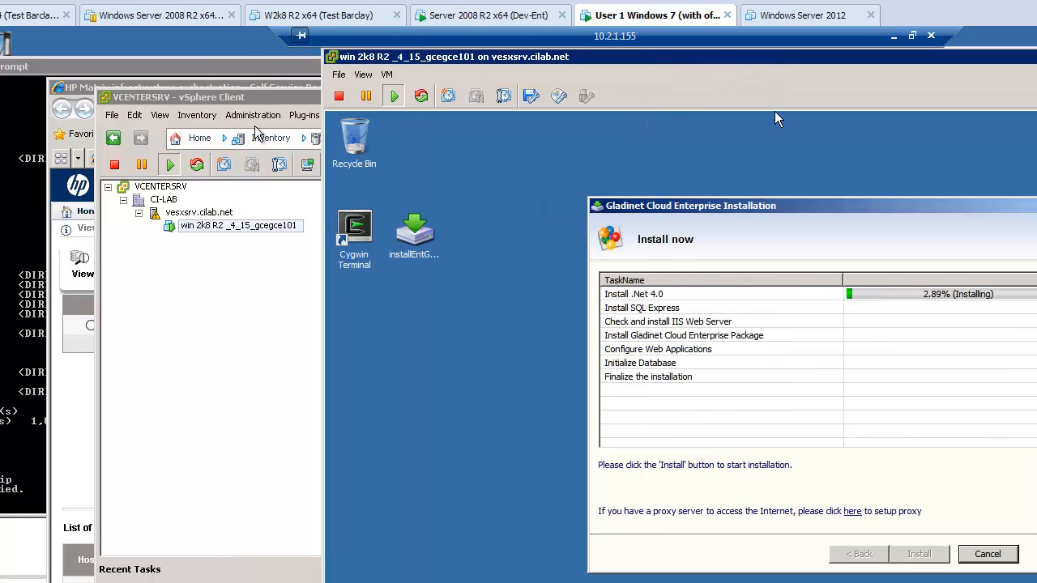
# Step: Open Edit Server Group Configuration for SvrGrp1 in the Designer's win 2k8 R2 template
pyautogui.click(167, 88)
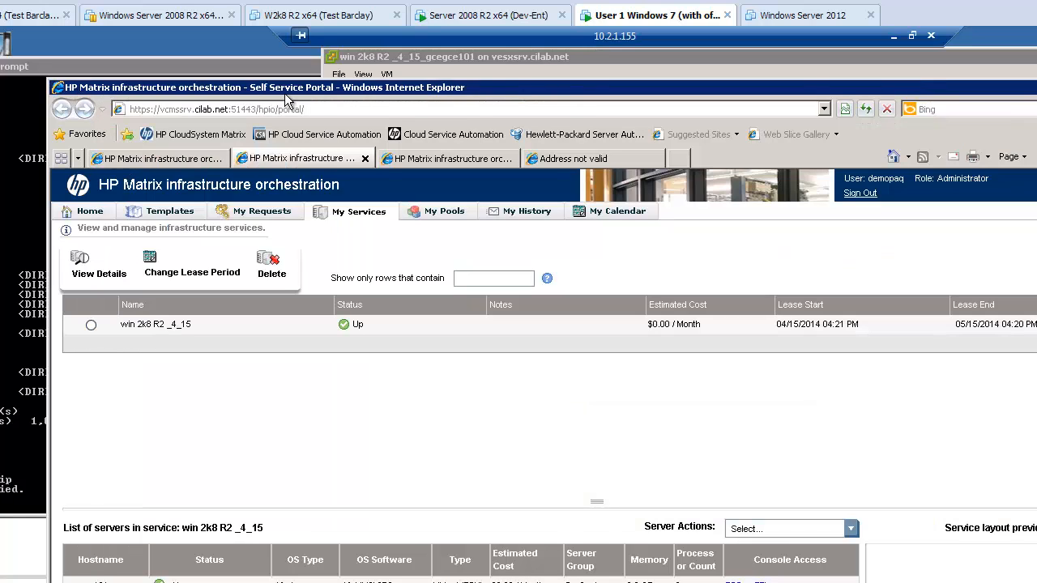
pyautogui.moveTo(291, 84); pyautogui.dragTo(103, 52)
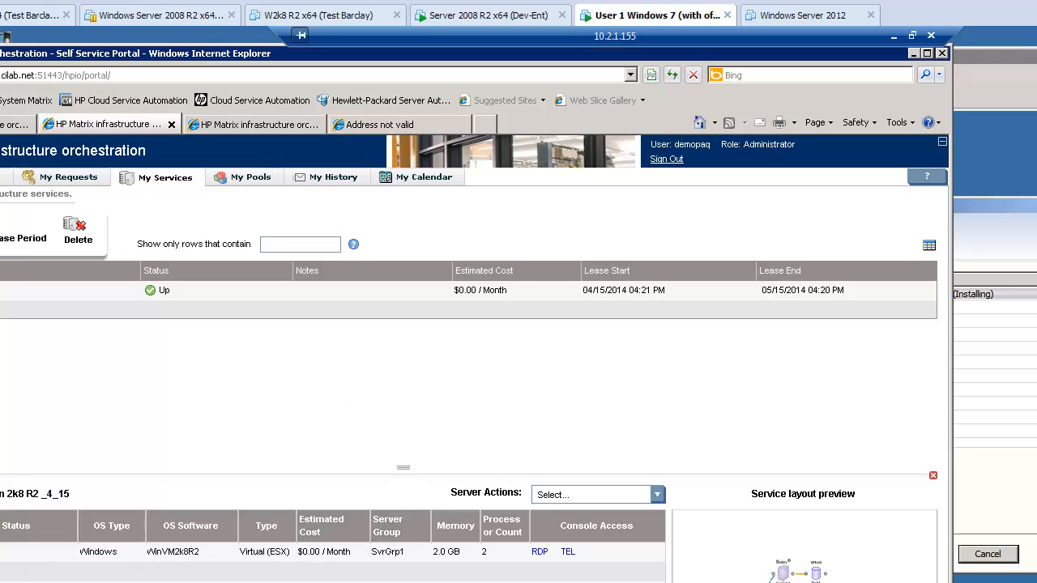
pyautogui.click(264, 126)
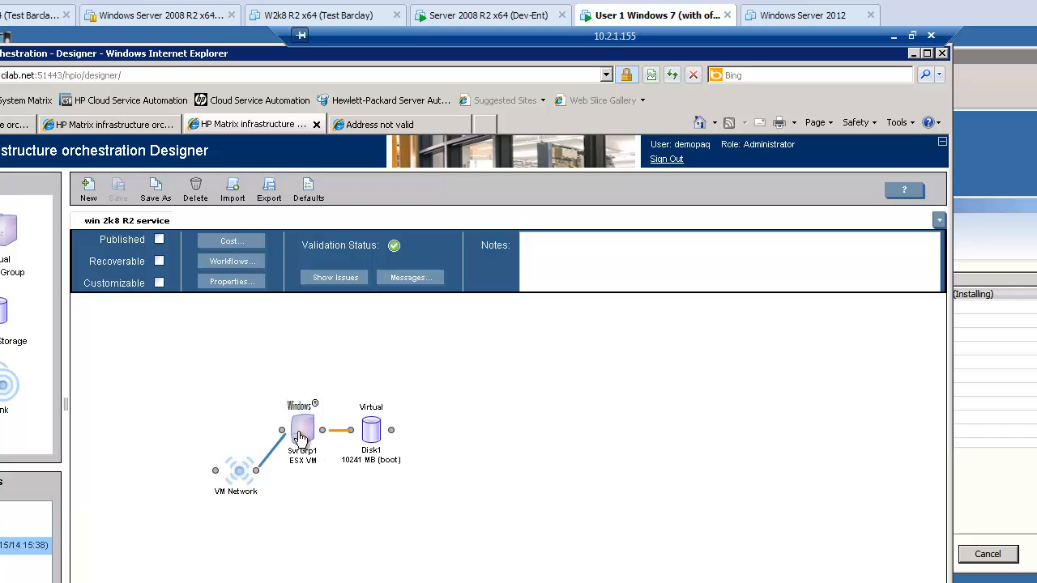
pyautogui.rightClick(3, 546)
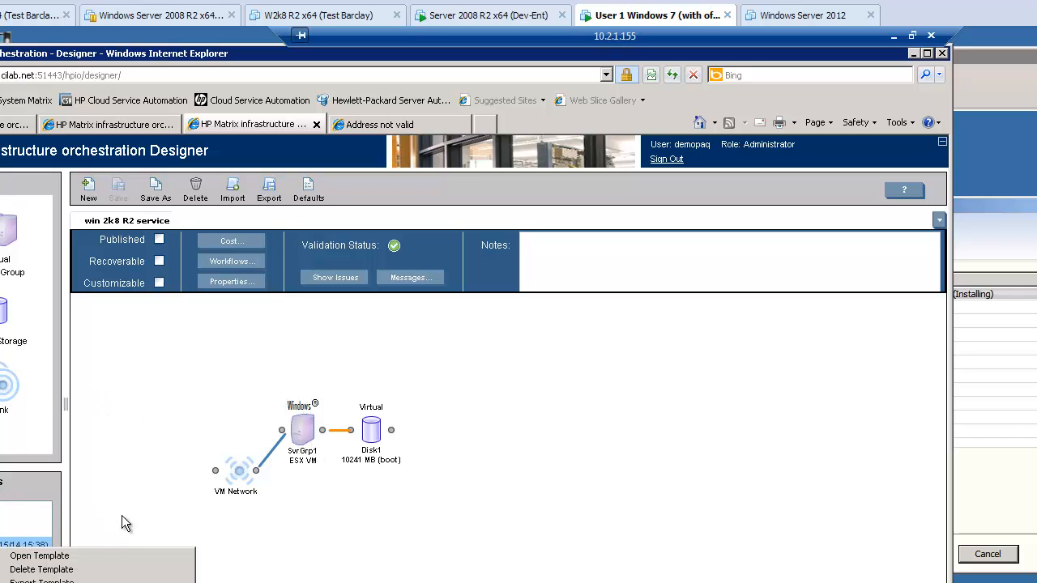
pyautogui.rightClick(300, 429)
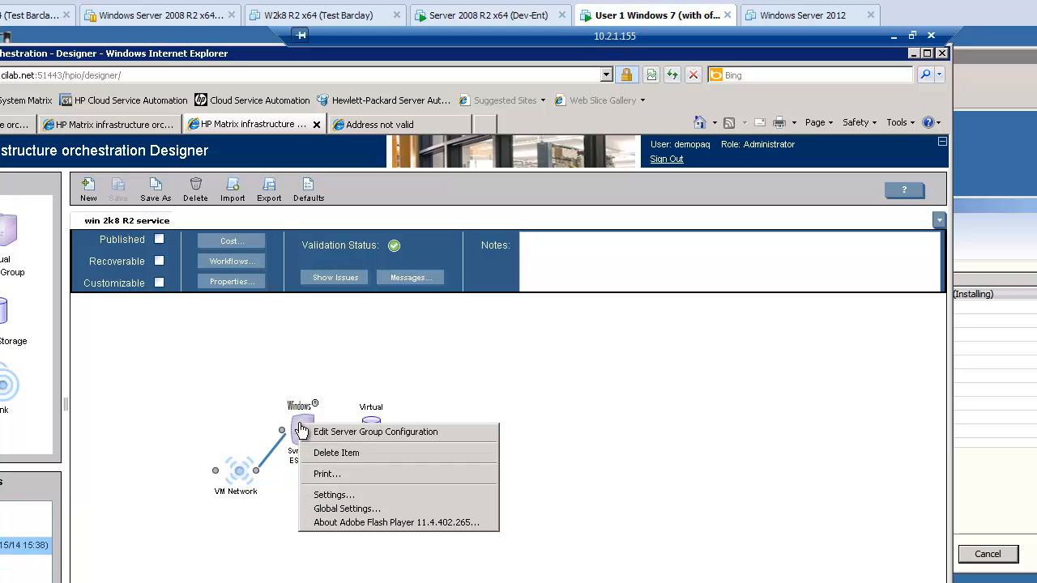
pyautogui.click(354, 435)
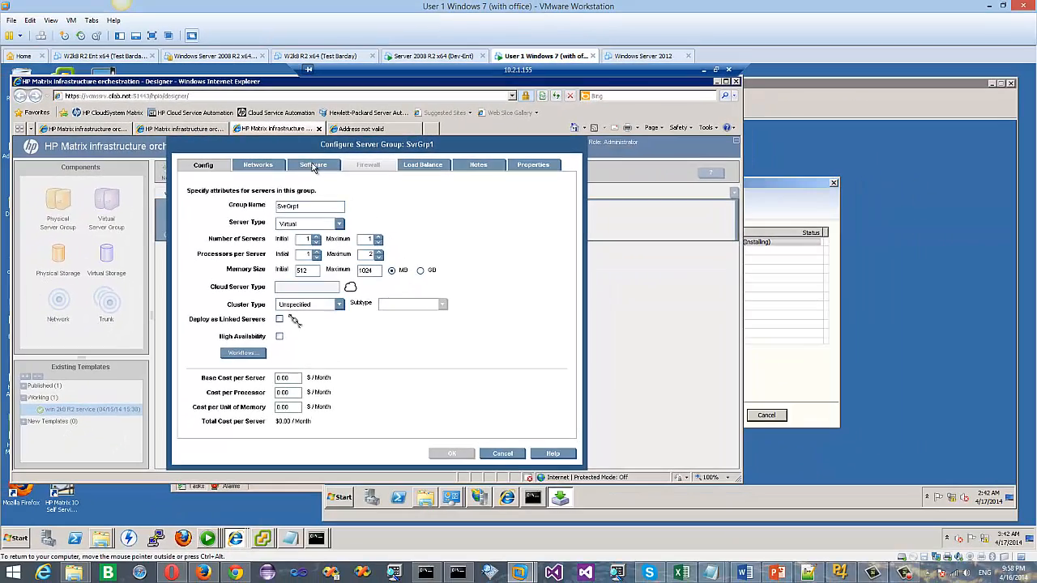
# Step: Check SvrGrp1's Software and Networks settings, then cancel the Configure Server Group dialog
pyautogui.click(314, 167)
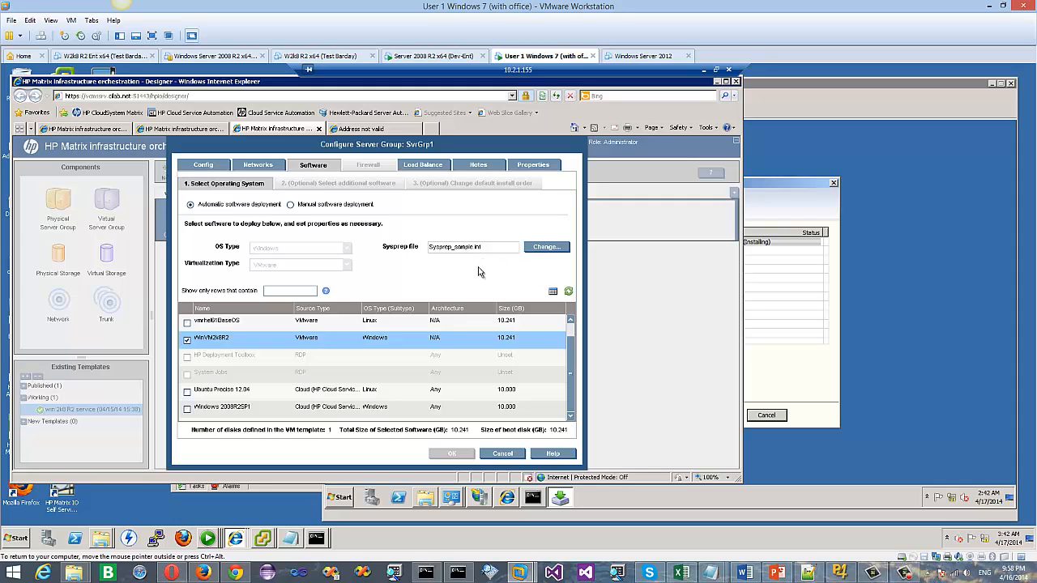
pyautogui.click(263, 169)
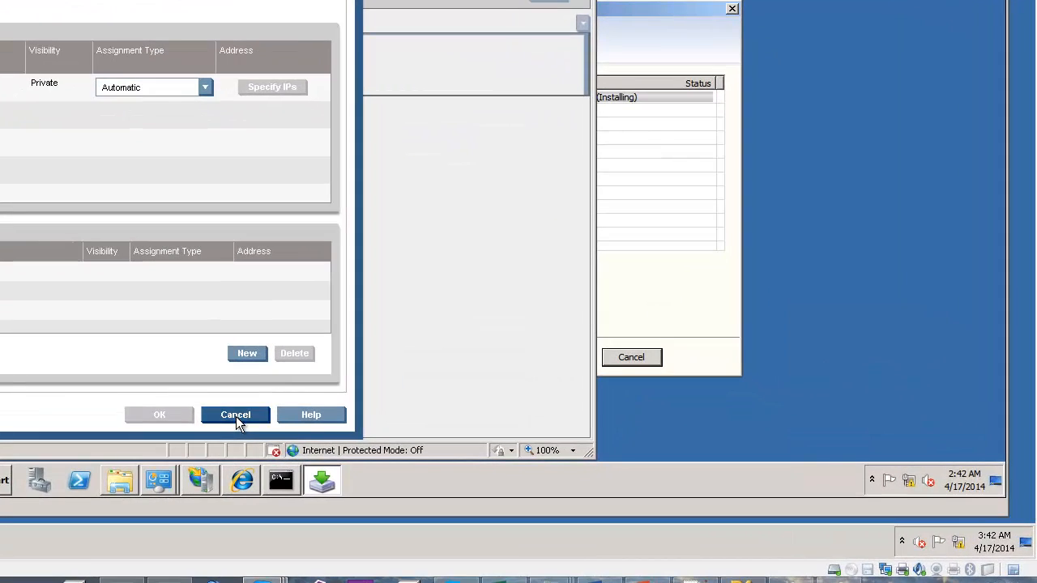
pyautogui.click(236, 416)
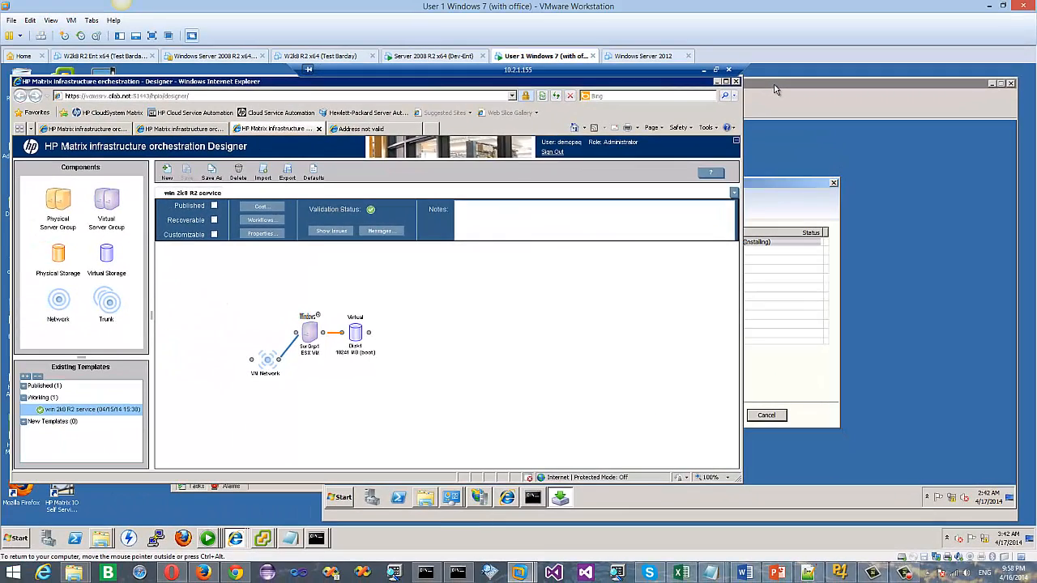
# Step: Check the .Net 4.0 install progress in the VM console, then return to the Self Service Portal
pyautogui.click(775, 89)
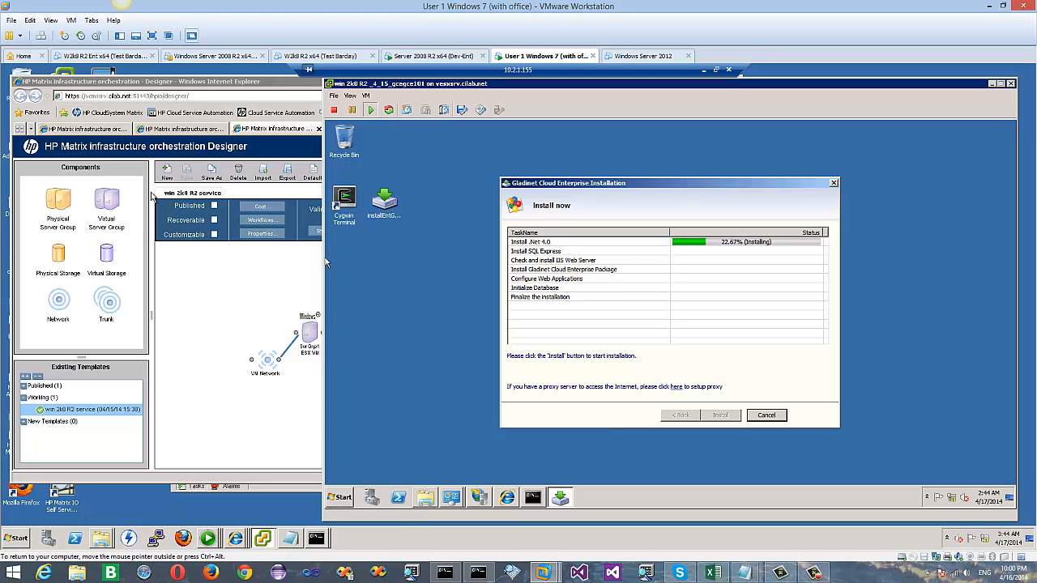
pyautogui.click(181, 129)
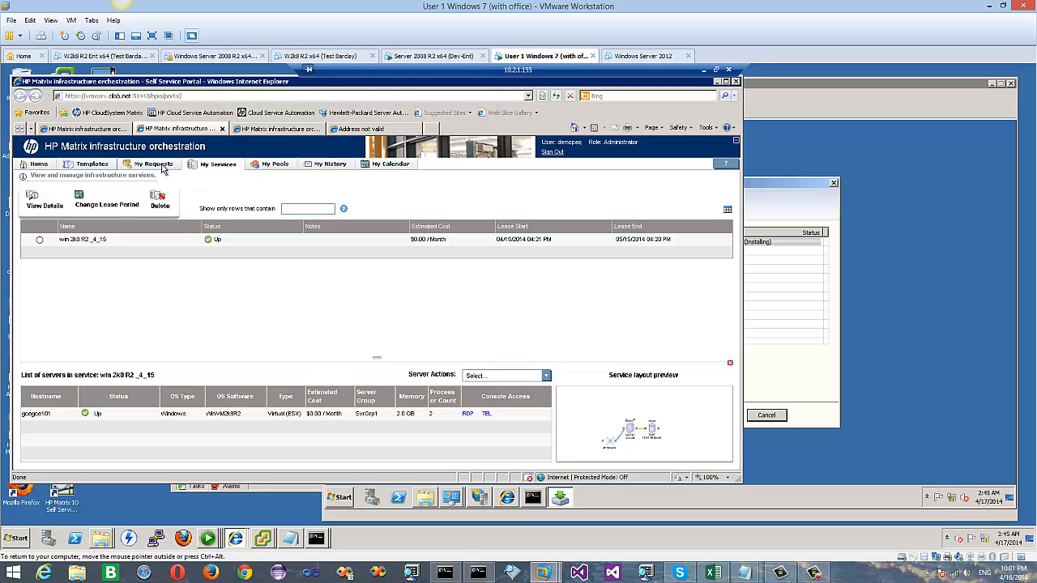
pyautogui.click(100, 165)
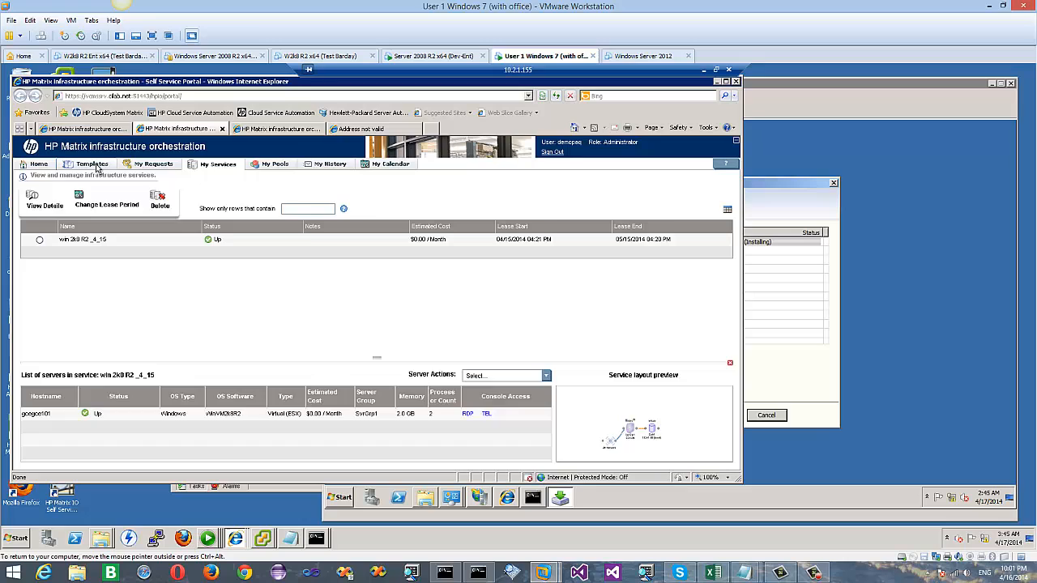
pyautogui.click(159, 170)
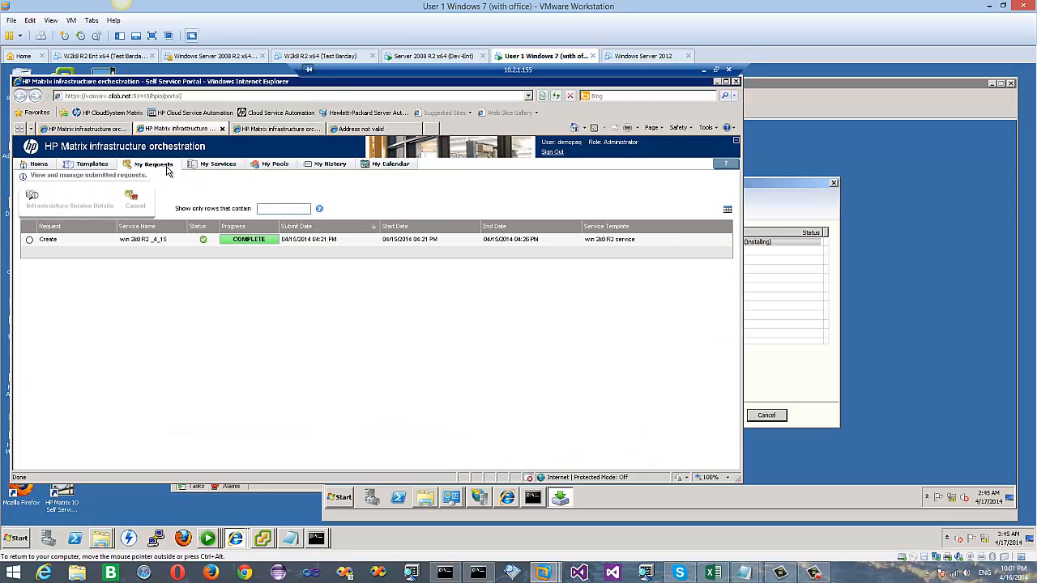
pyautogui.click(223, 168)
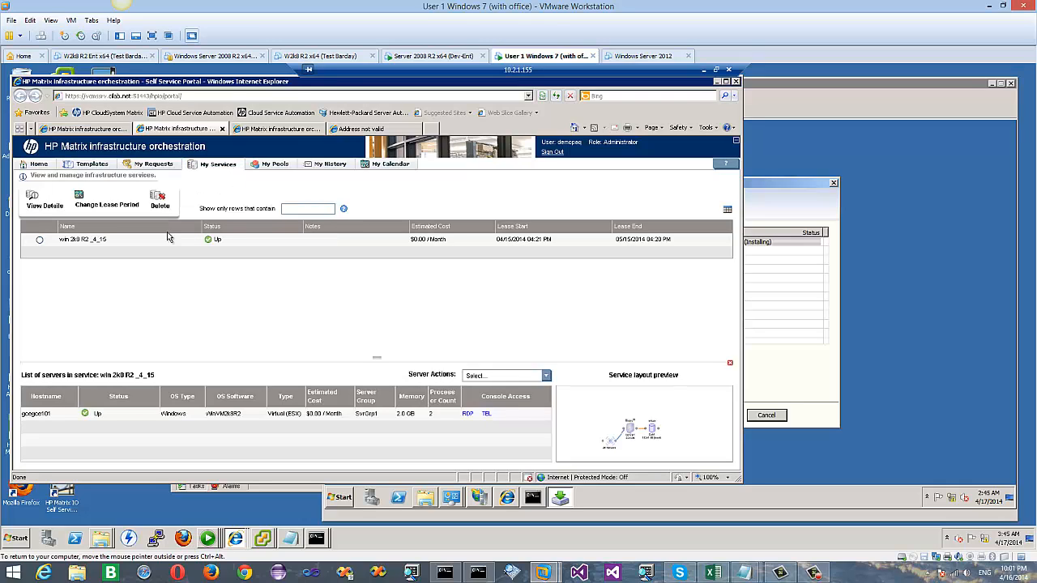
# Step: View details of win 2k8 R2_4_15, enlarge the details pane, and browse its Properties, Notes and General tabs
pyautogui.click(40, 205)
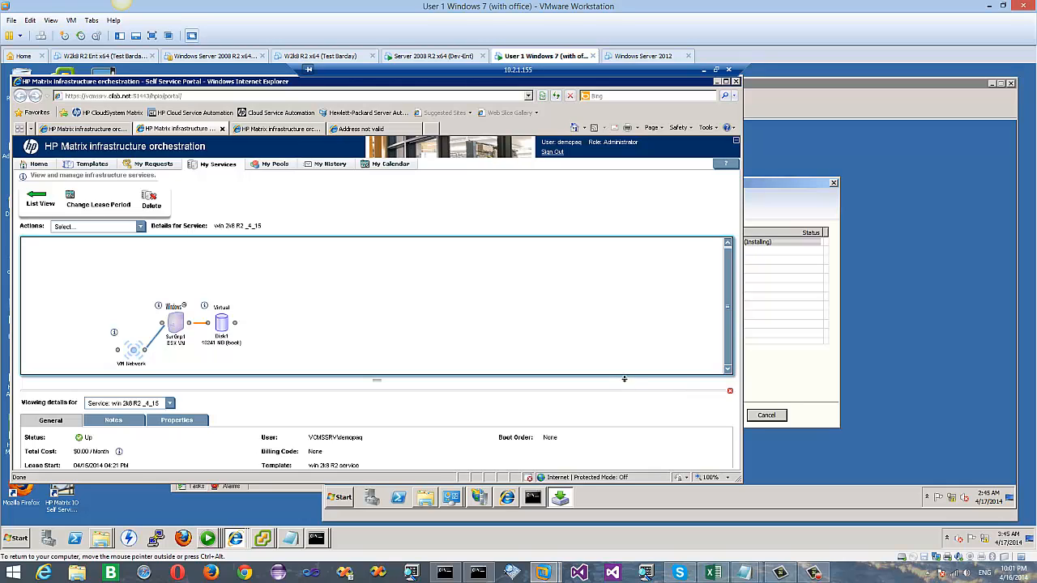
pyautogui.moveTo(623, 381); pyautogui.dragTo(620, 345)
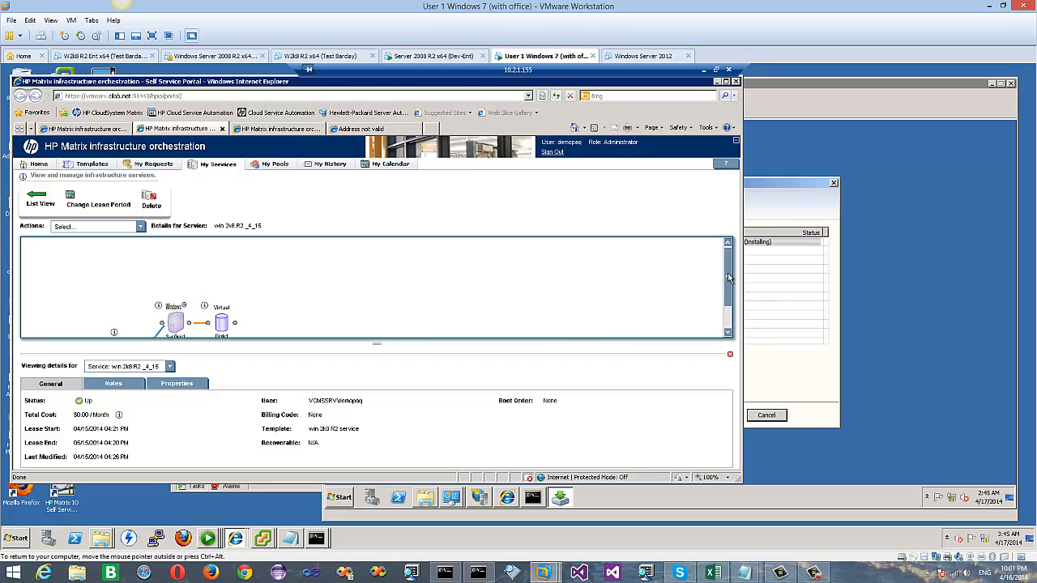
pyautogui.moveTo(732, 282); pyautogui.dragTo(732, 308)
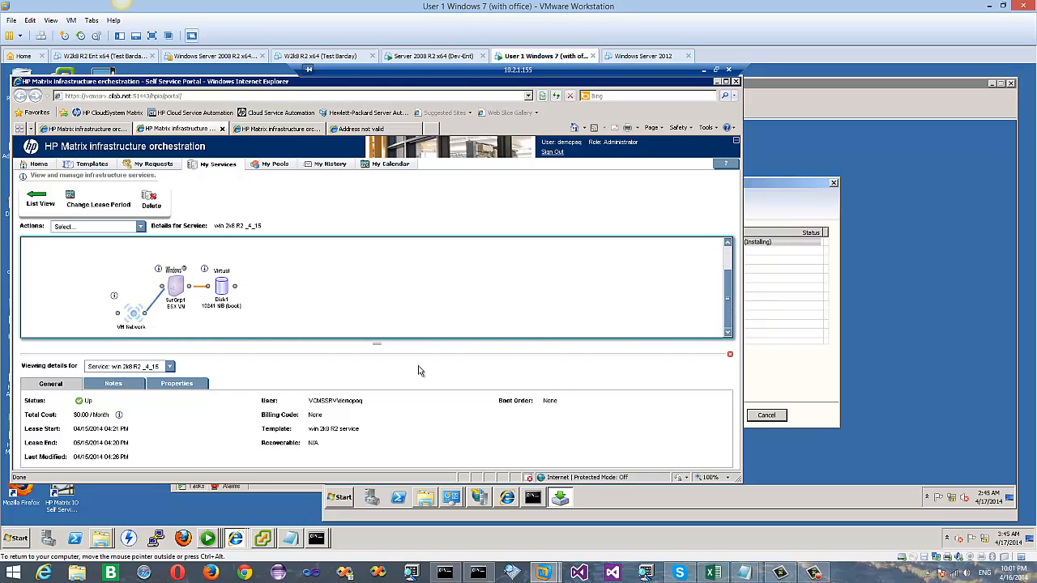
pyautogui.click(186, 389)
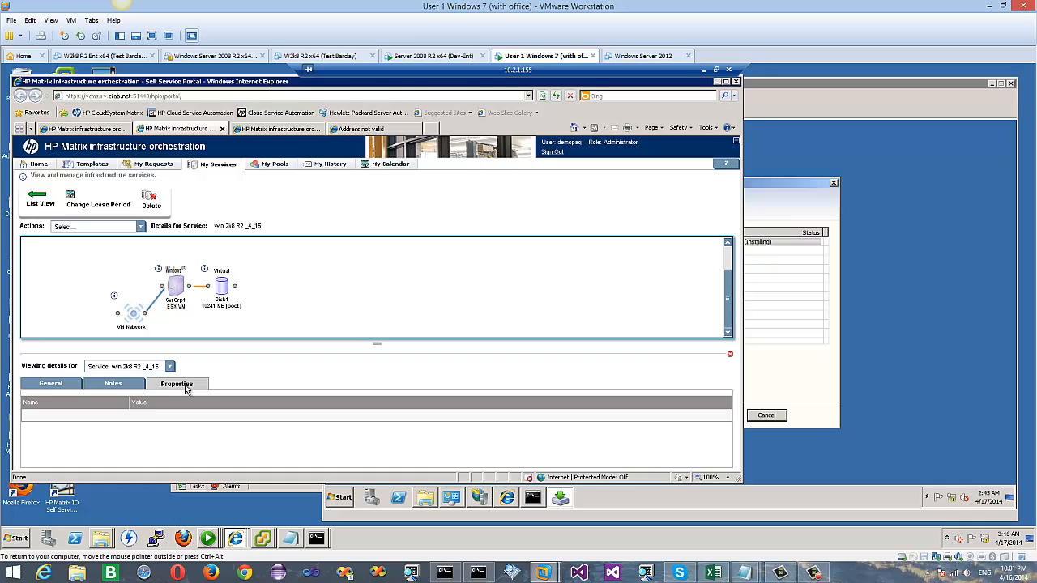
pyautogui.click(121, 386)
pyautogui.click(63, 389)
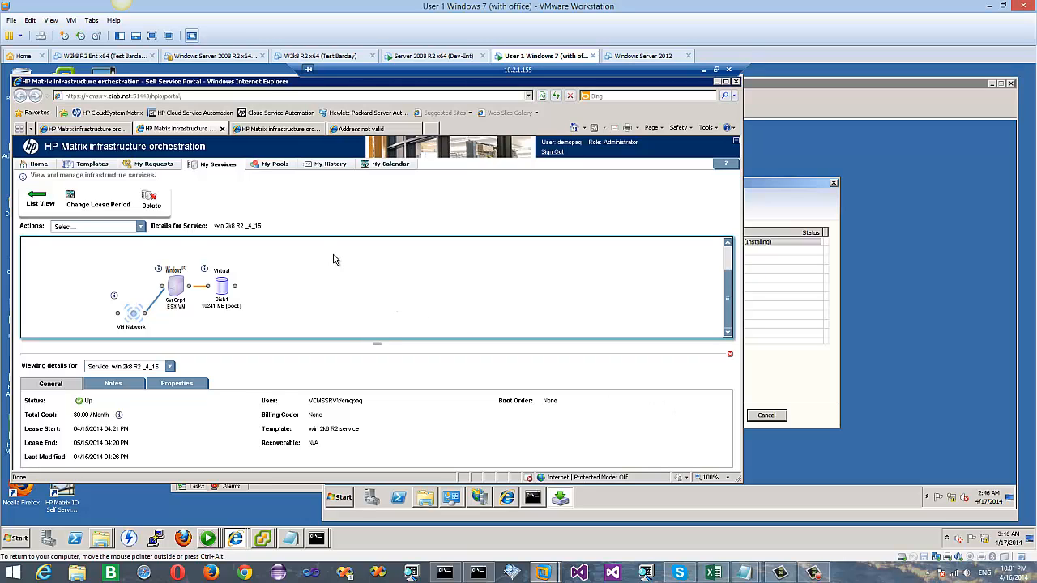
pyautogui.click(170, 367)
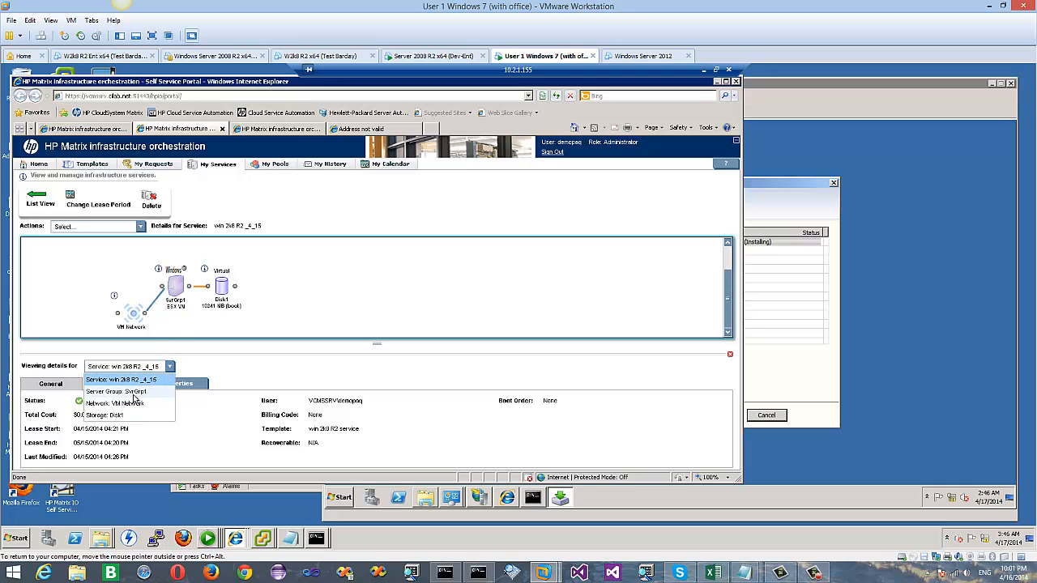
# Step: Show Server Group SvrGrp1's NIC, Software Details, Notes and Properties in the service page
pyautogui.click(135, 393)
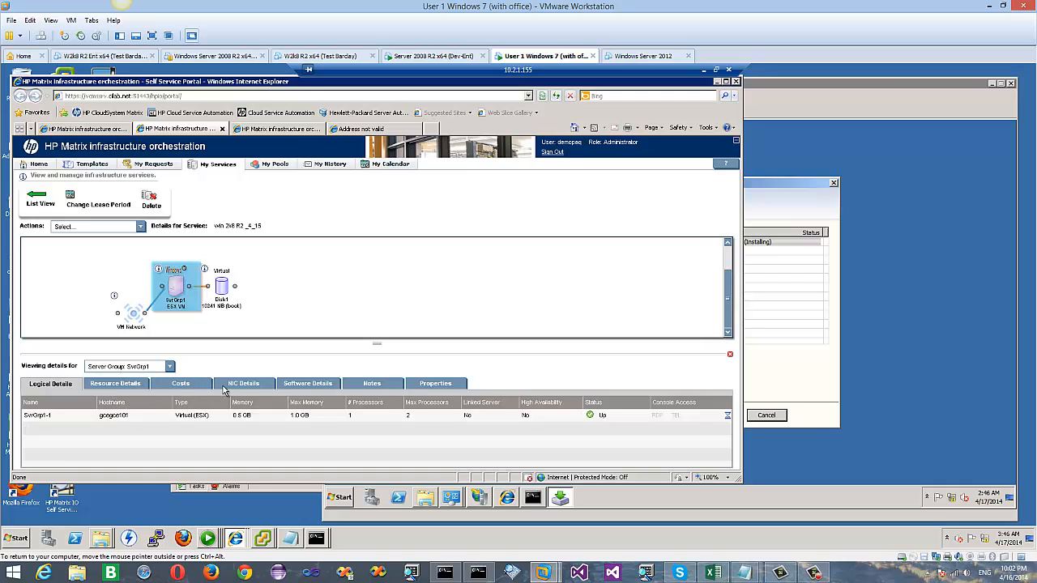
pyautogui.click(306, 386)
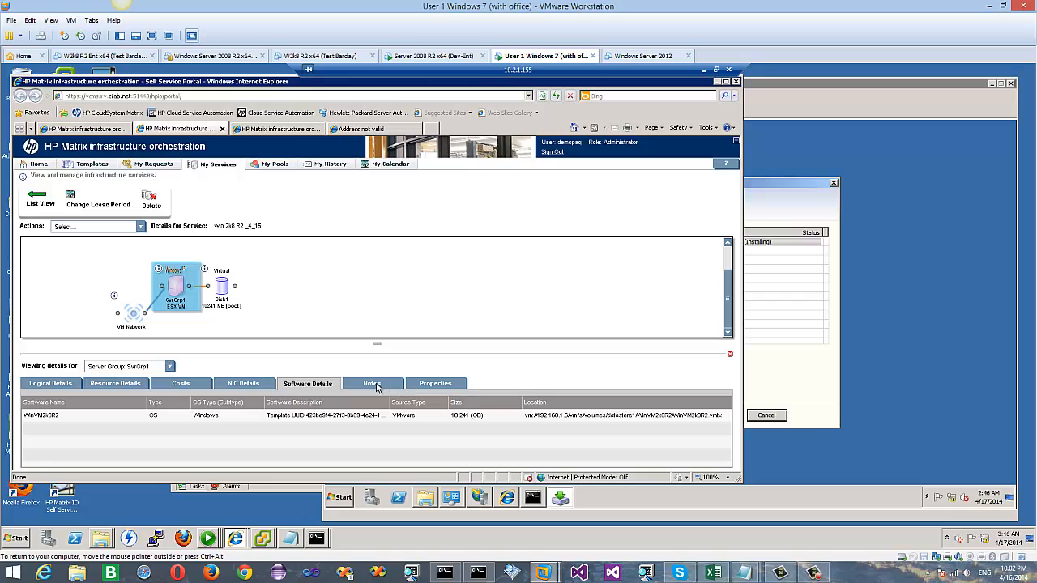
pyautogui.click(251, 384)
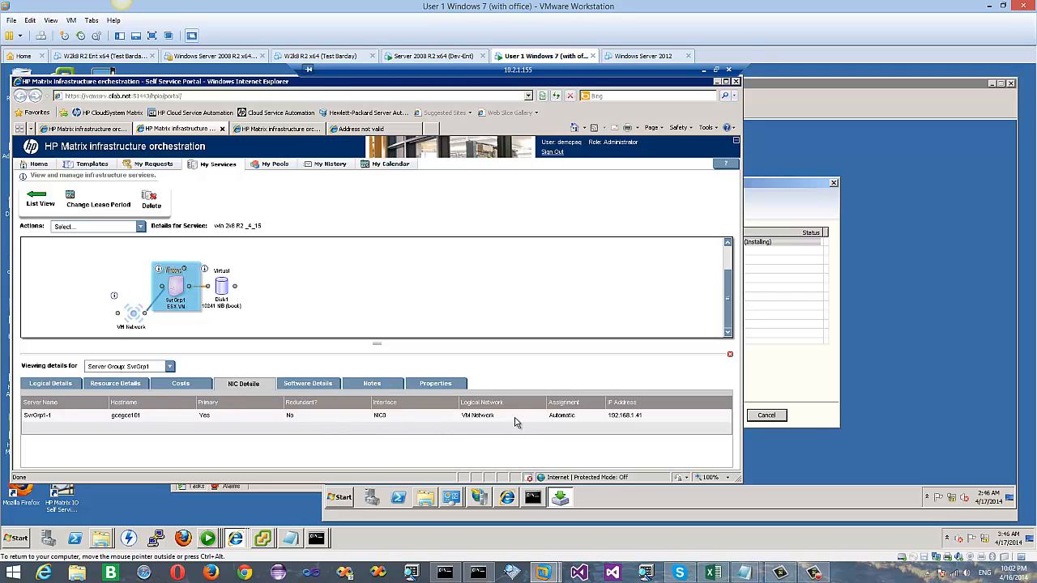
pyautogui.click(640, 416)
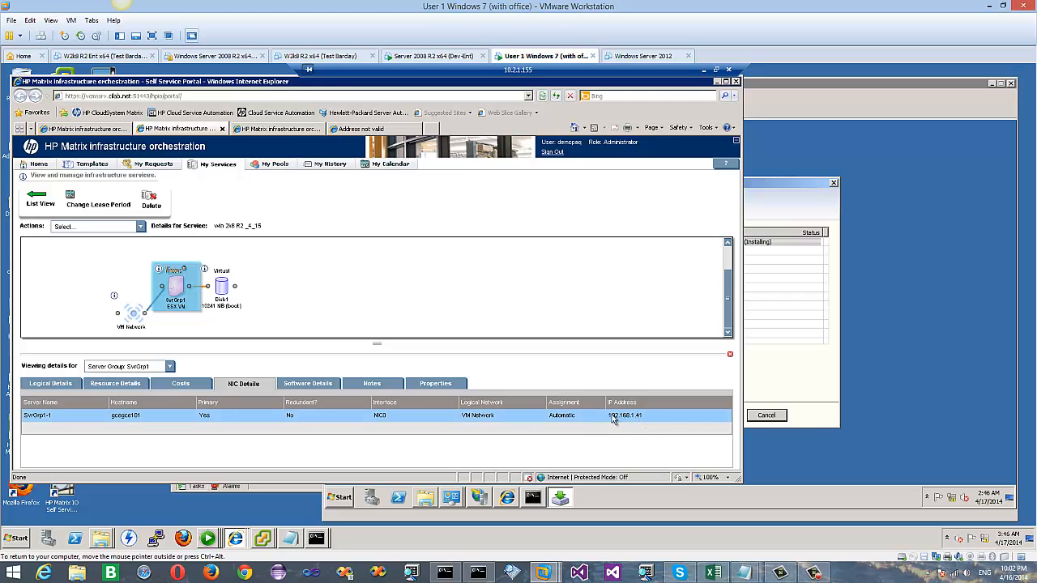
pyautogui.click(319, 387)
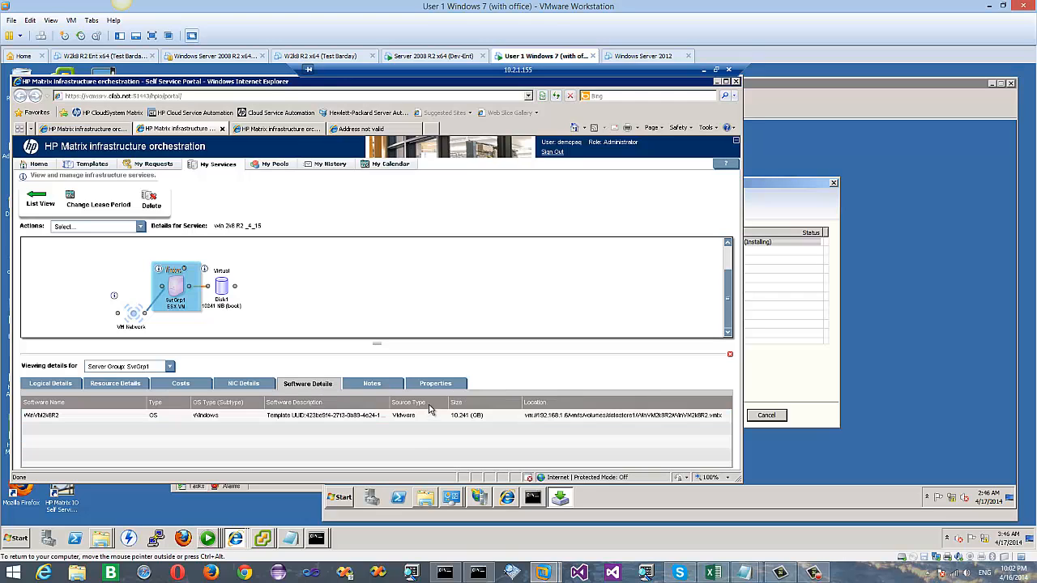
pyautogui.click(377, 390)
pyautogui.click(438, 387)
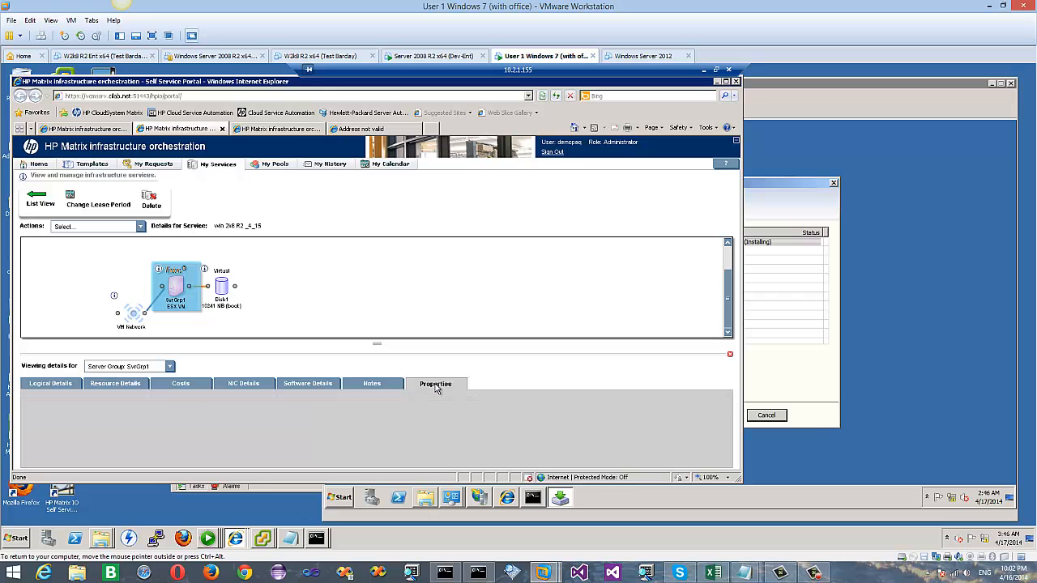
pyautogui.click(170, 366)
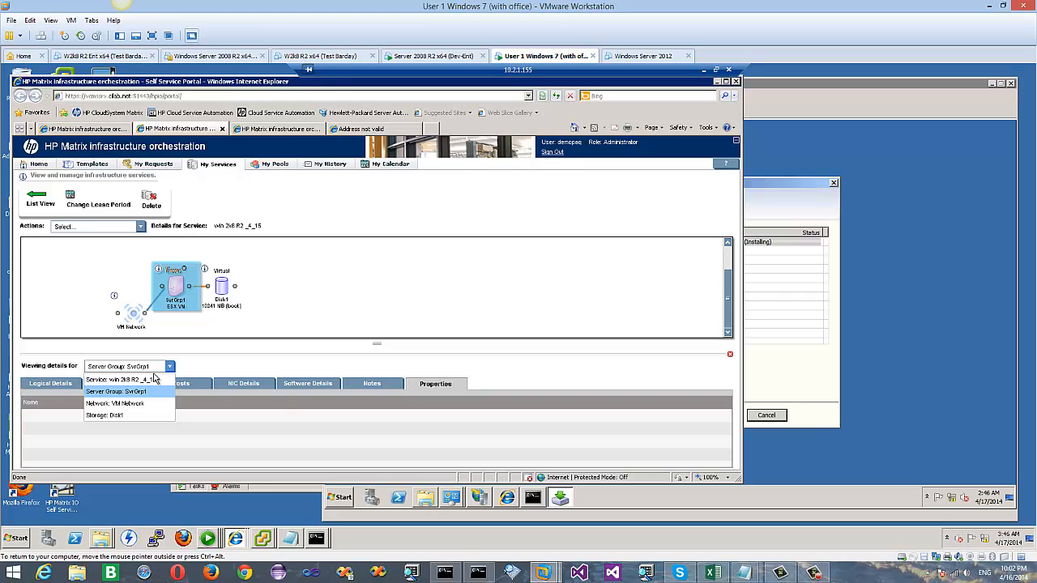
# Step: Switch details to Network: VM Network and check its Resource, Connection, Notes and Properties tabs
pyautogui.click(129, 405)
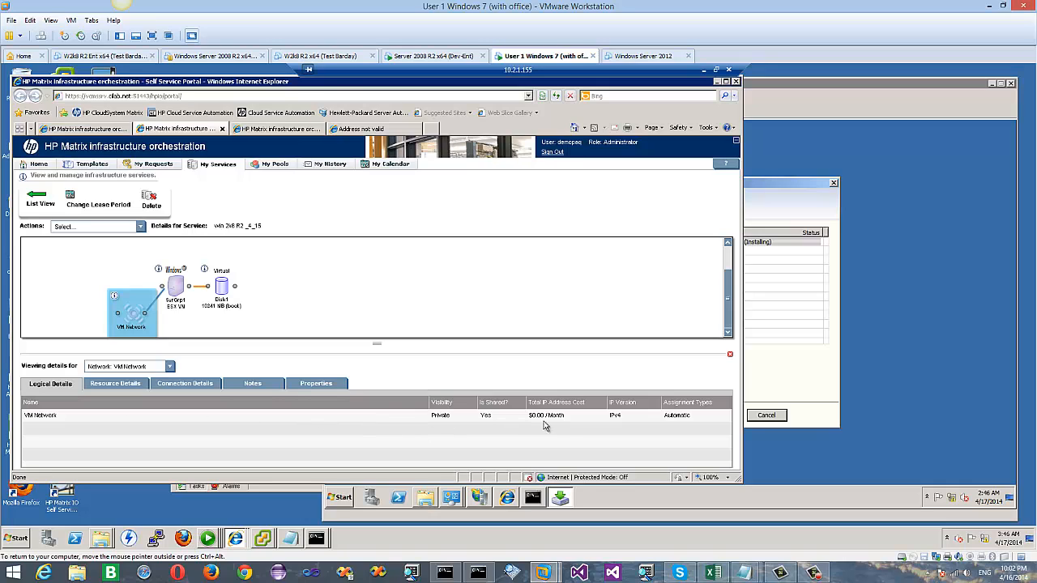
pyautogui.click(132, 385)
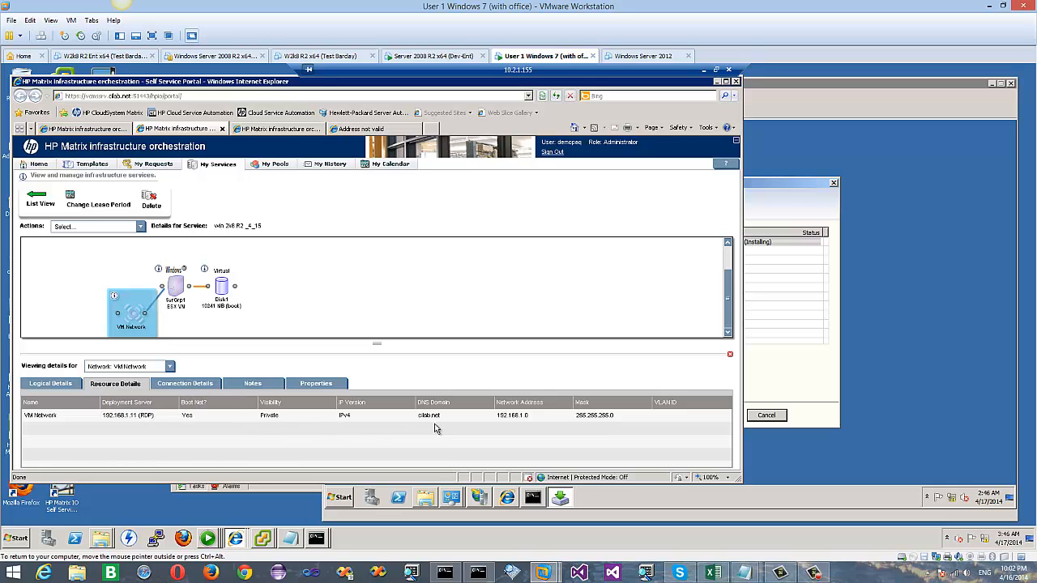
pyautogui.click(183, 386)
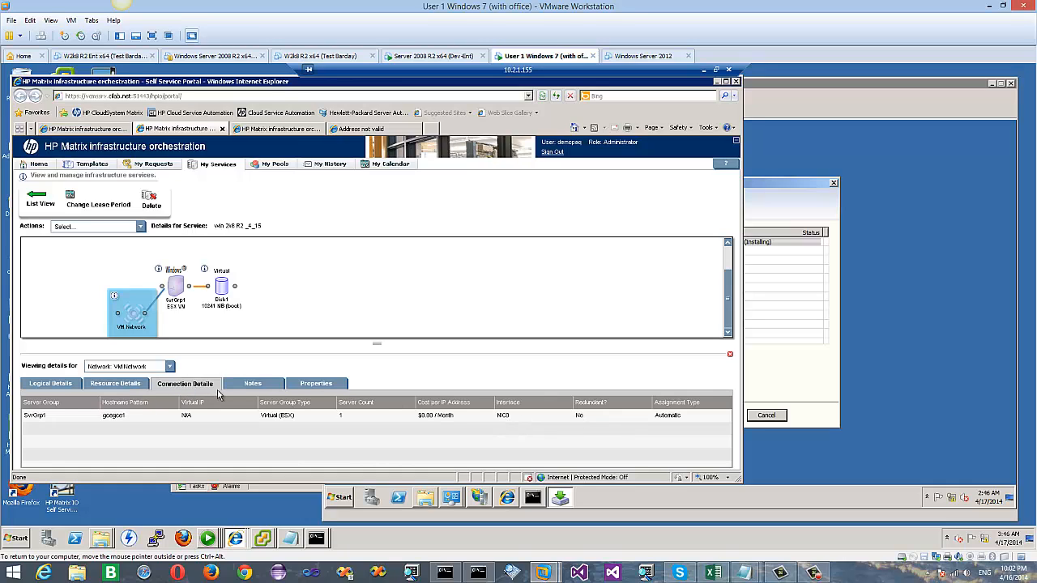
pyautogui.click(264, 388)
pyautogui.click(315, 386)
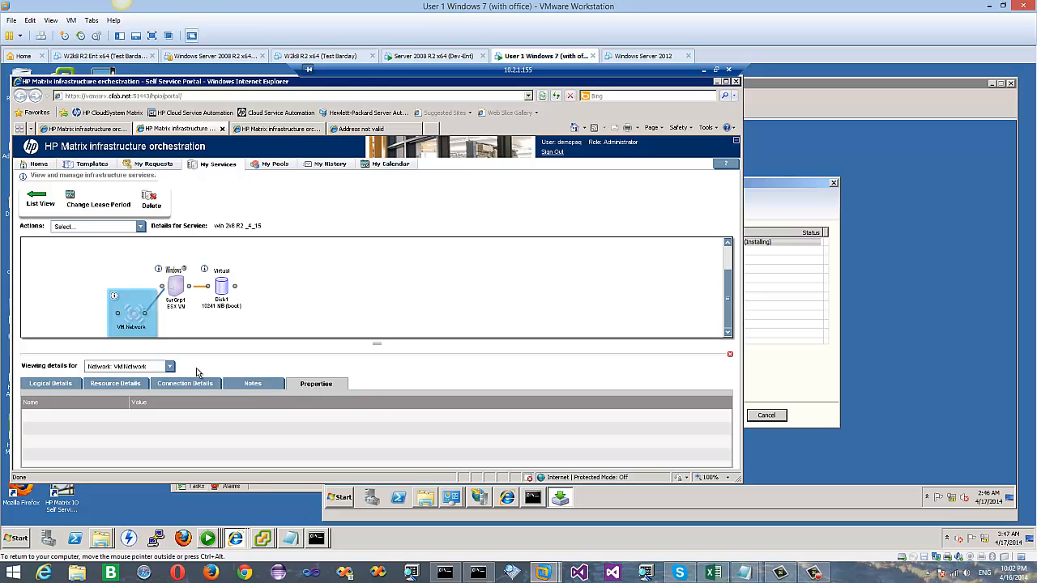
pyautogui.click(170, 367)
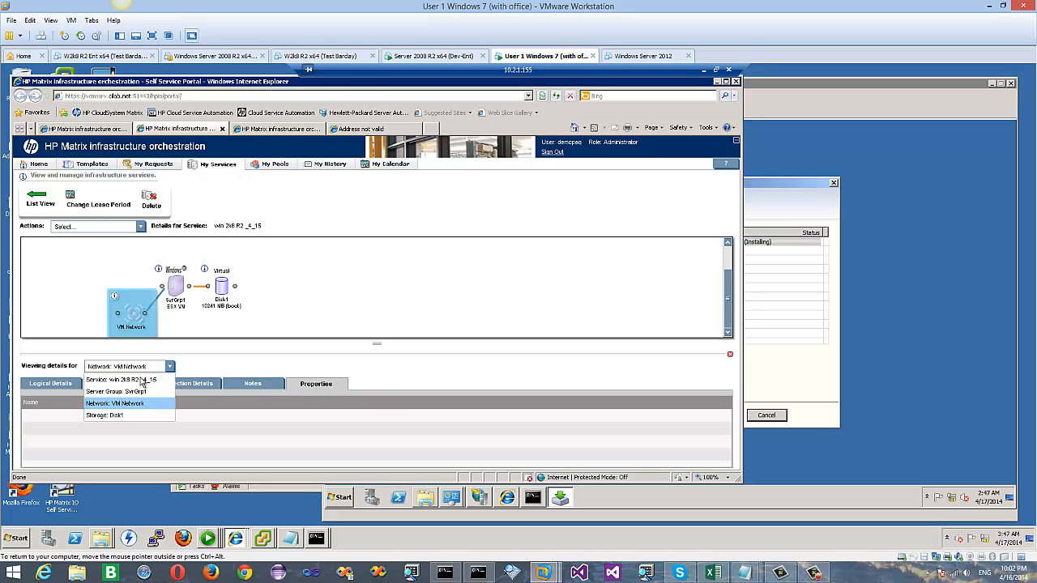
# Step: Show Service: win 2k8 R2_4_15 details, then check the installer, now on SQL Express
pyautogui.click(141, 379)
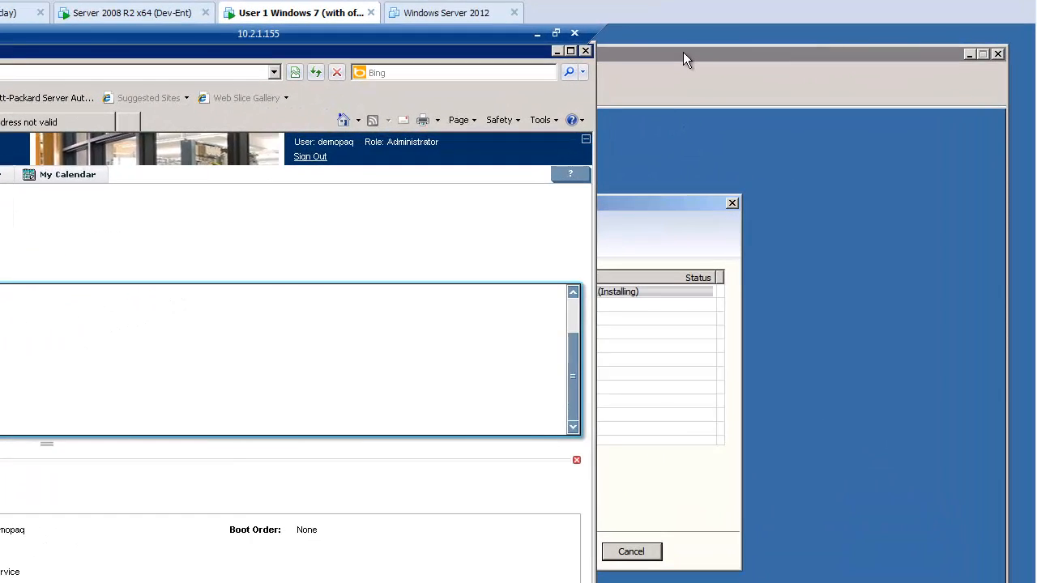
pyautogui.click(684, 54)
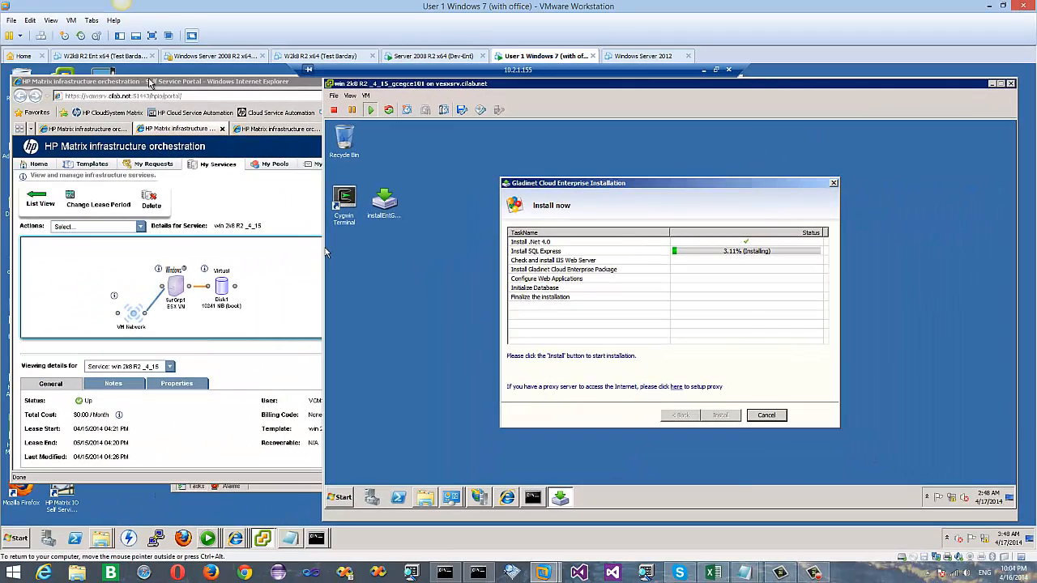
# Step: Browse the Hewlett-Packard group under Start > All Programs, then close the menu back to the portal
pyautogui.click(150, 85)
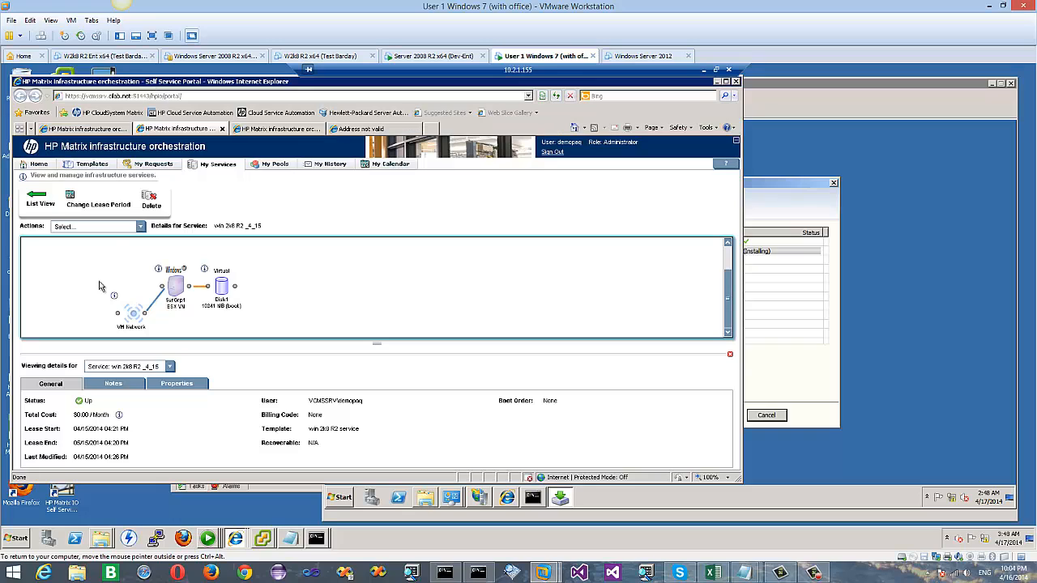
pyautogui.click(24, 543)
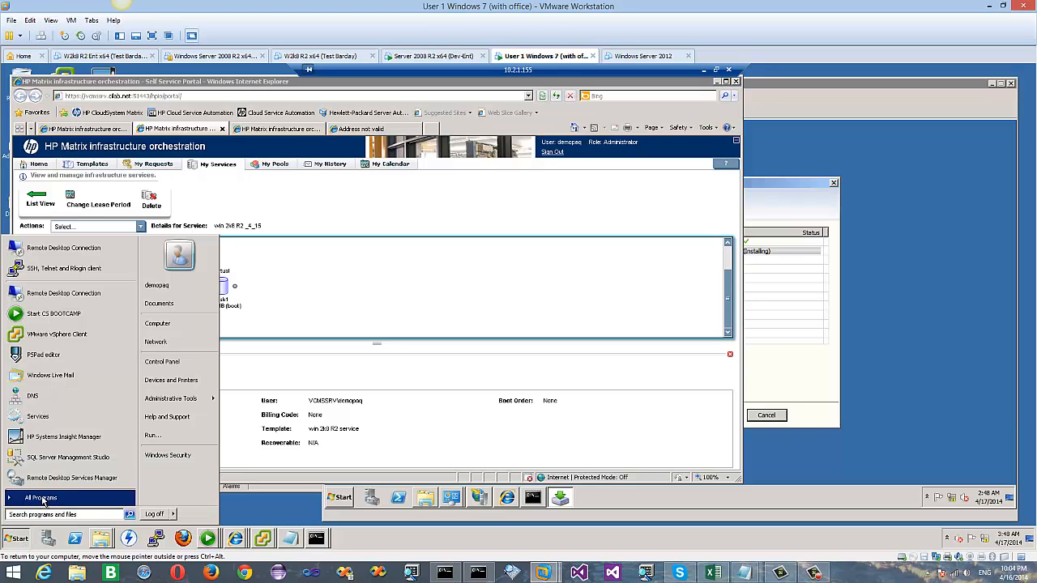
pyautogui.click(38, 500)
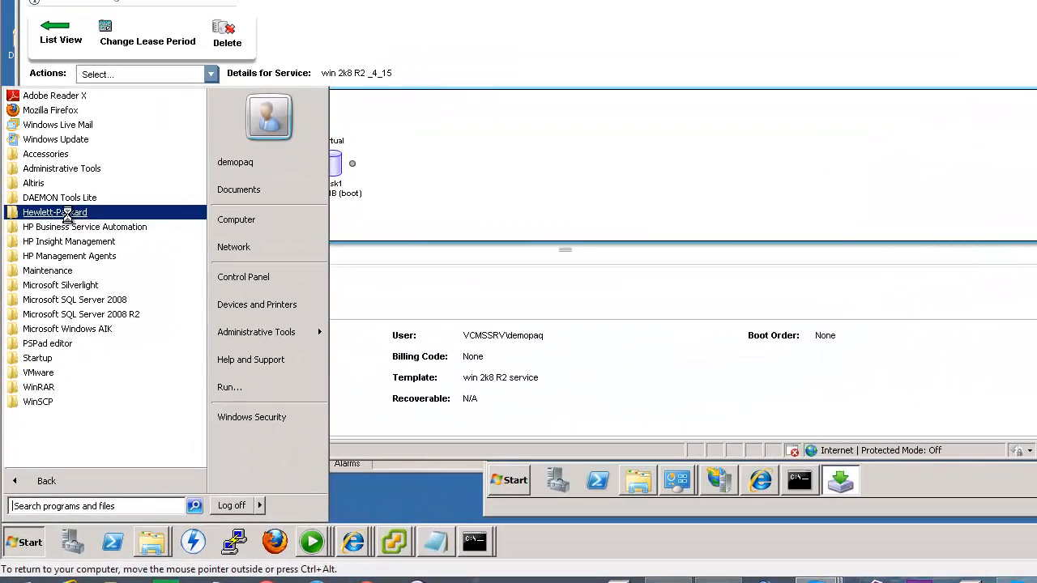
pyautogui.click(67, 215)
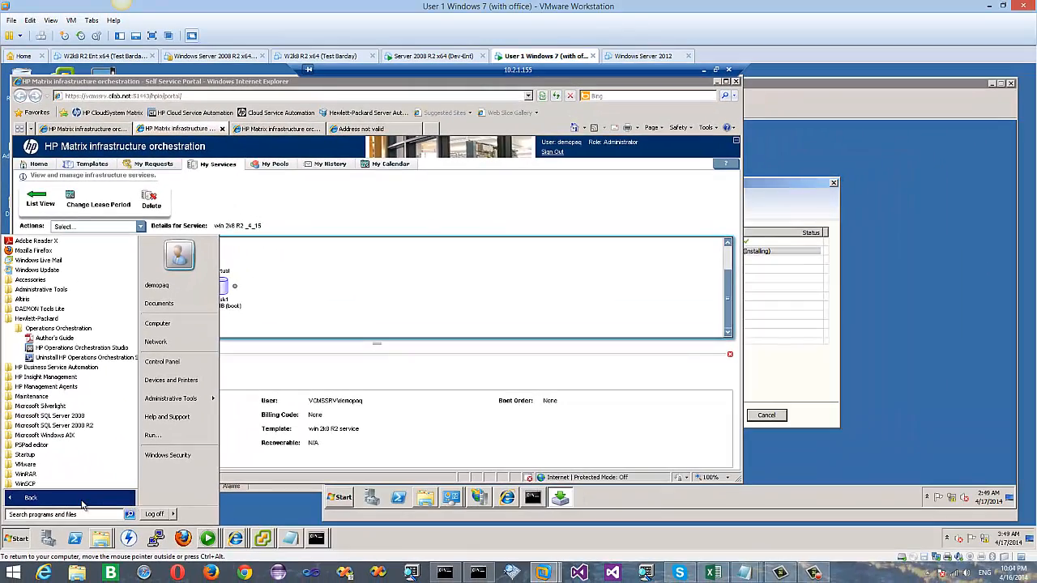
pyautogui.click(84, 503)
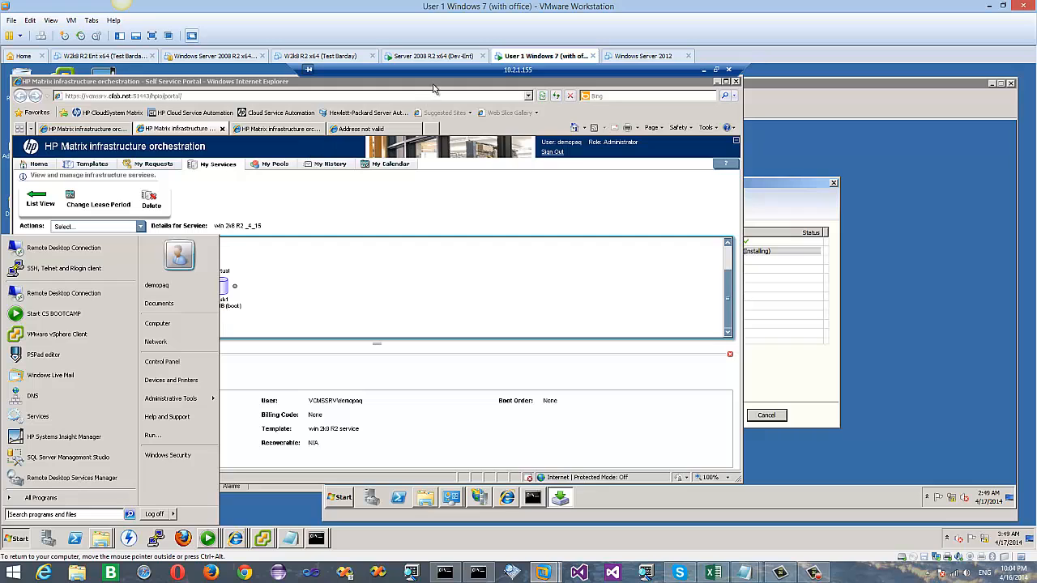
pyautogui.click(334, 83)
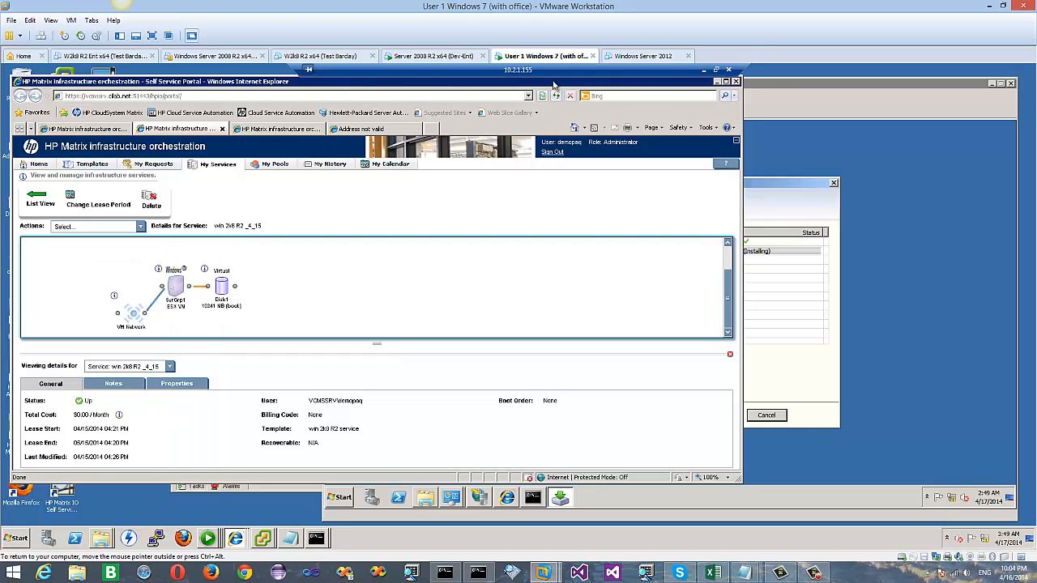
# Step: Bring the installer's VM console forward and let all Gladinet tasks, through Initialize Database, finish until the reboot prompt
pyautogui.click(774, 87)
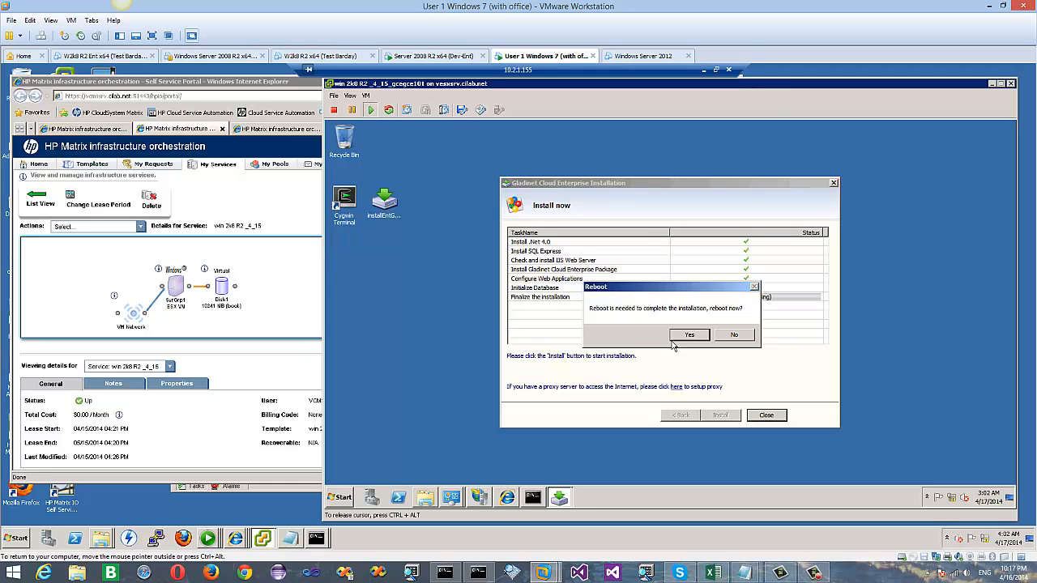
# Step: Accept the reboot so the VM restarts to the Windows Server 2008 logon screen
pyautogui.click(681, 337)
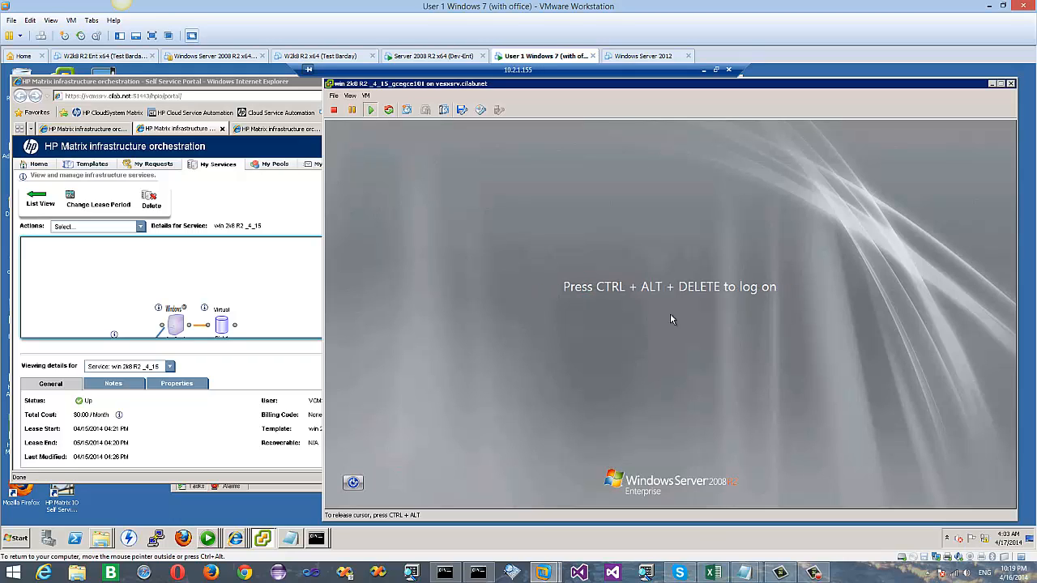
# Step: Send Ctrl+Alt+Del to the VM and log on as Administrator with its password
pyautogui.click(366, 96)
pyautogui.moveTo(385, 114)
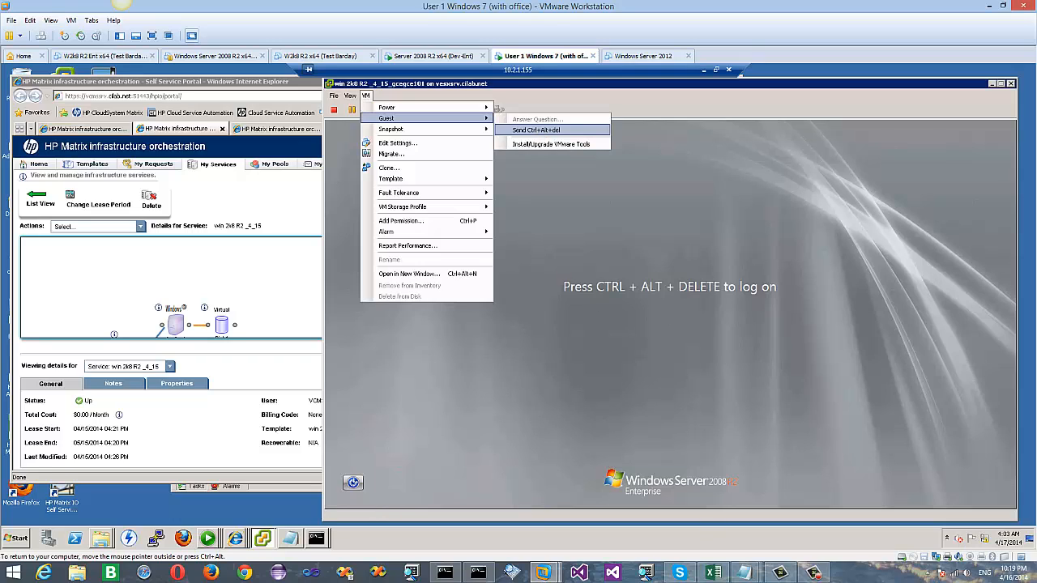
pyautogui.click(540, 128)
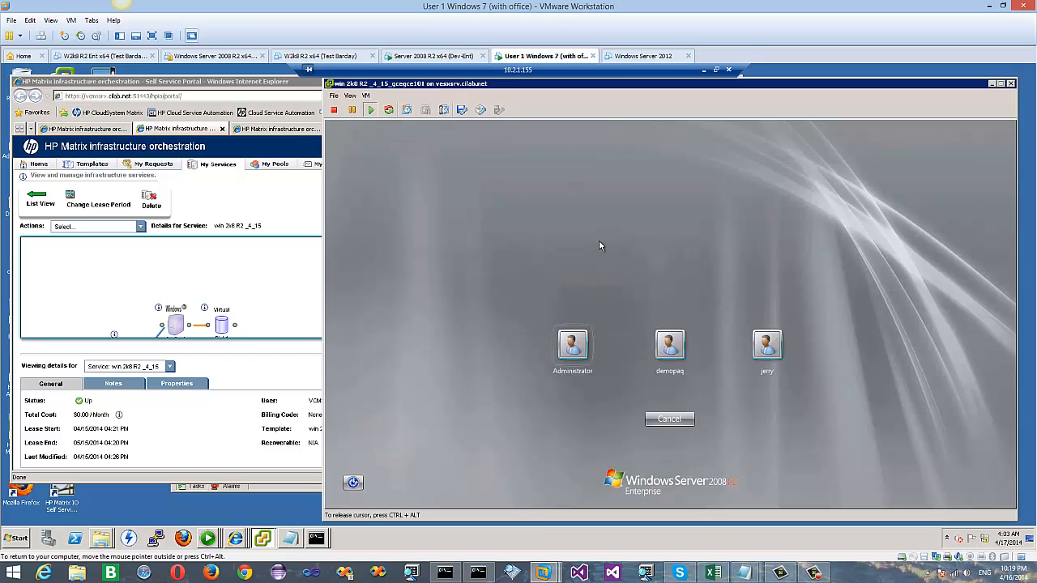
pyautogui.click(573, 359)
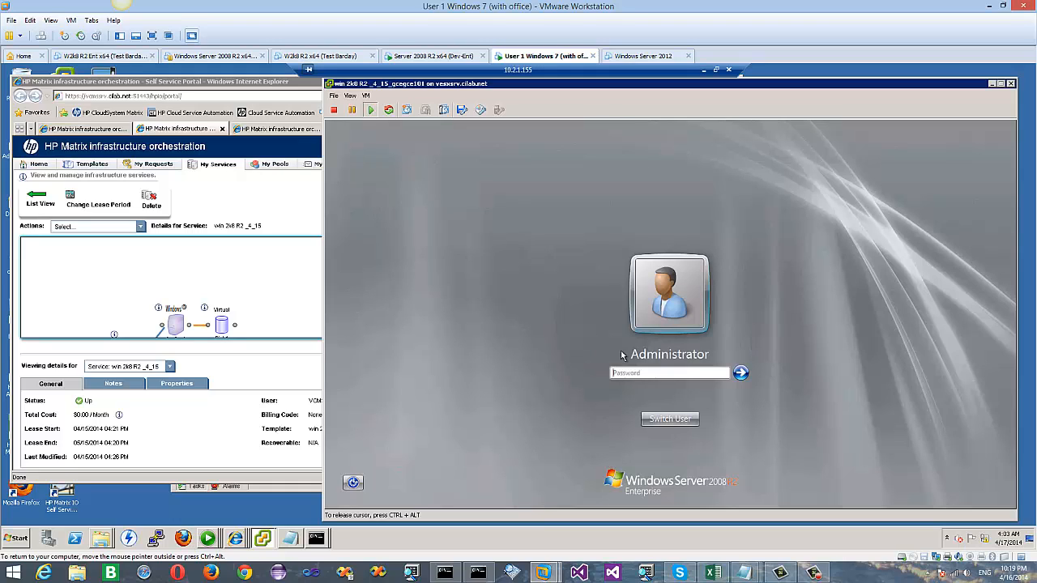
pyautogui.write('************')
pyautogui.press('Return')
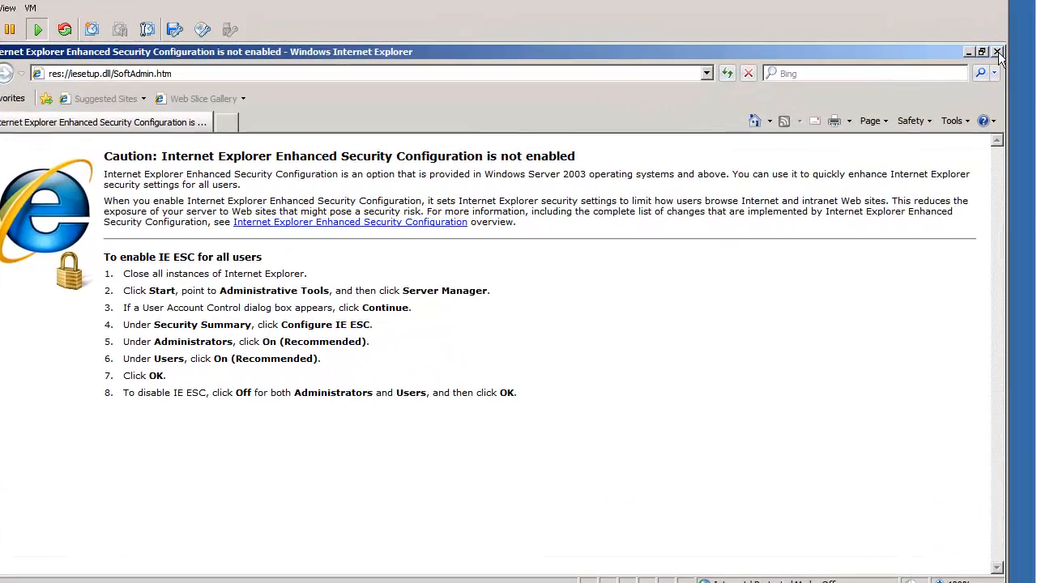
# Step: Close the IE security notice and launch Gladinet Cloud's Cluster Manager from the Start menu
pyautogui.click(997, 52)
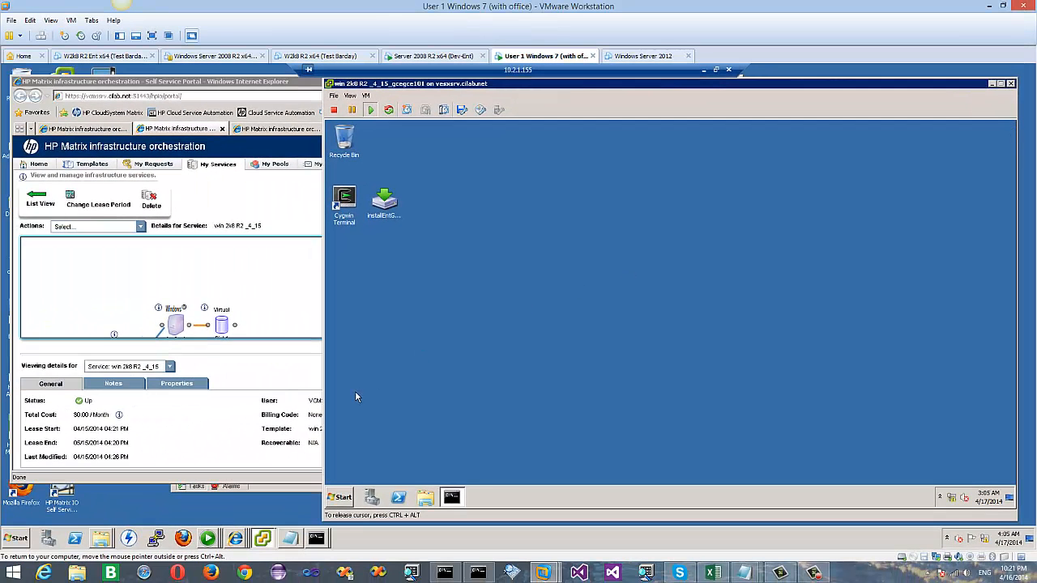
pyautogui.click(339, 497)
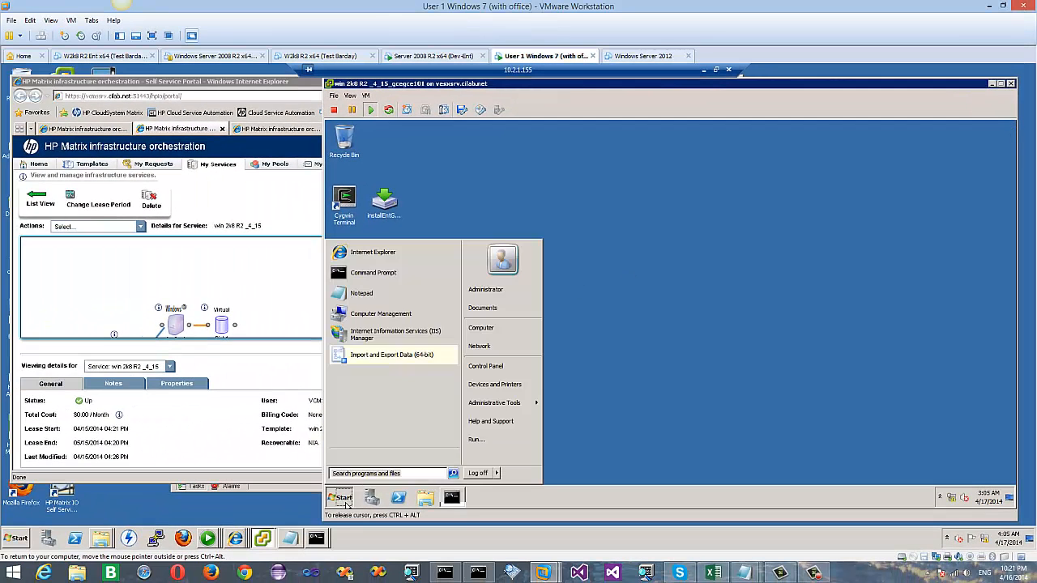
pyautogui.click(357, 457)
pyautogui.click(370, 325)
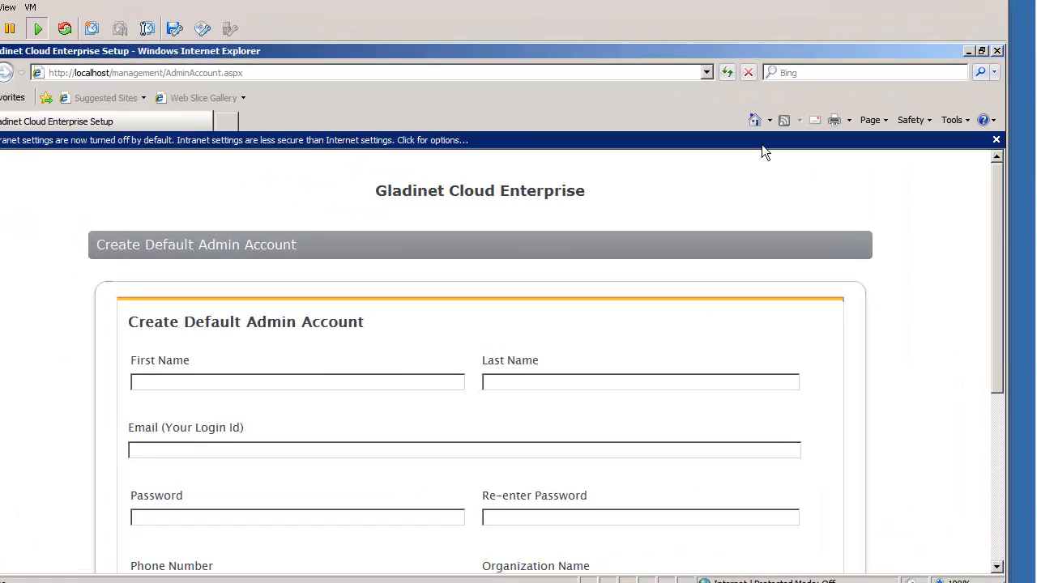
# Step: Fill in the admin account form with first name, login e-mail, password, confirmation and phone number
pyautogui.click(309, 383)
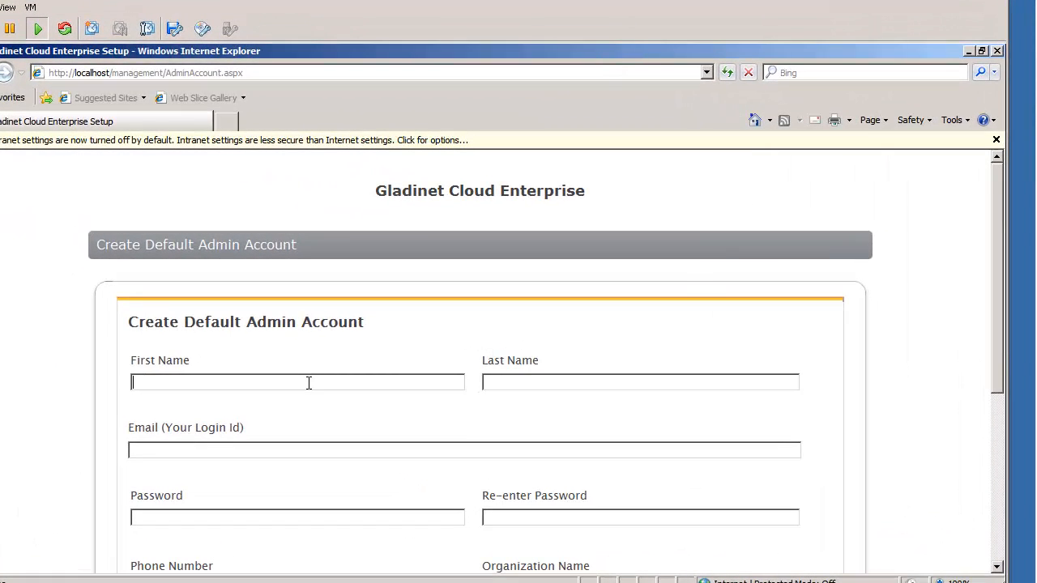
pyautogui.write('demo')
pyautogui.write('paq')
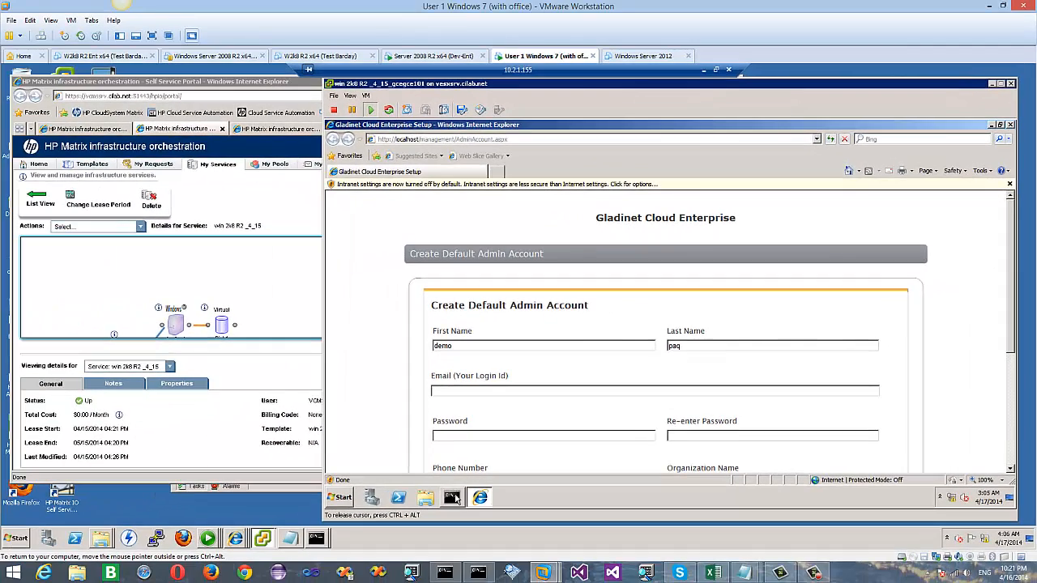
pyautogui.click(453, 498)
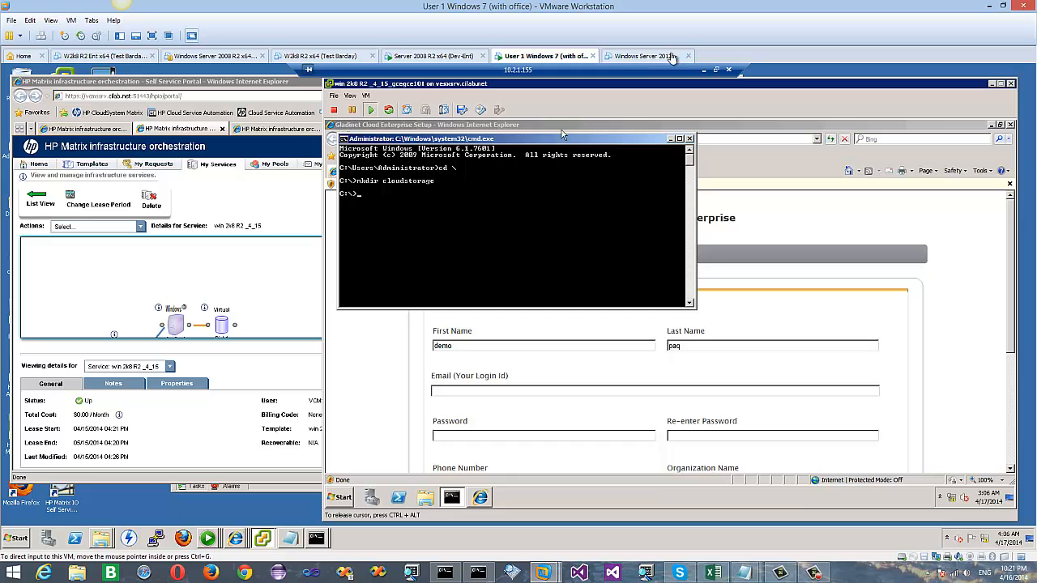
pyautogui.click(672, 139)
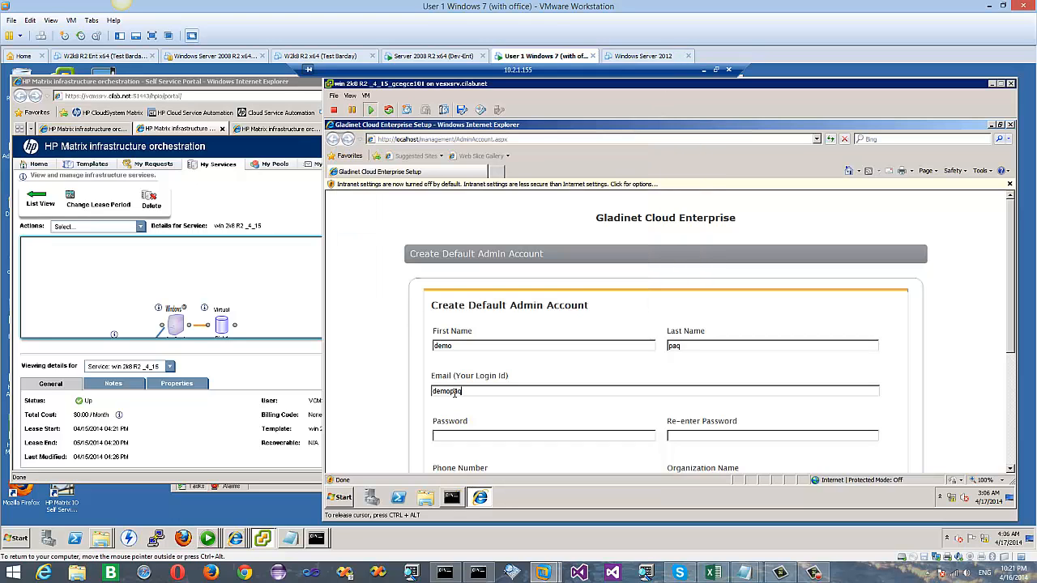
pyautogui.moveTo(1009, 303); pyautogui.dragTo(1009, 334)
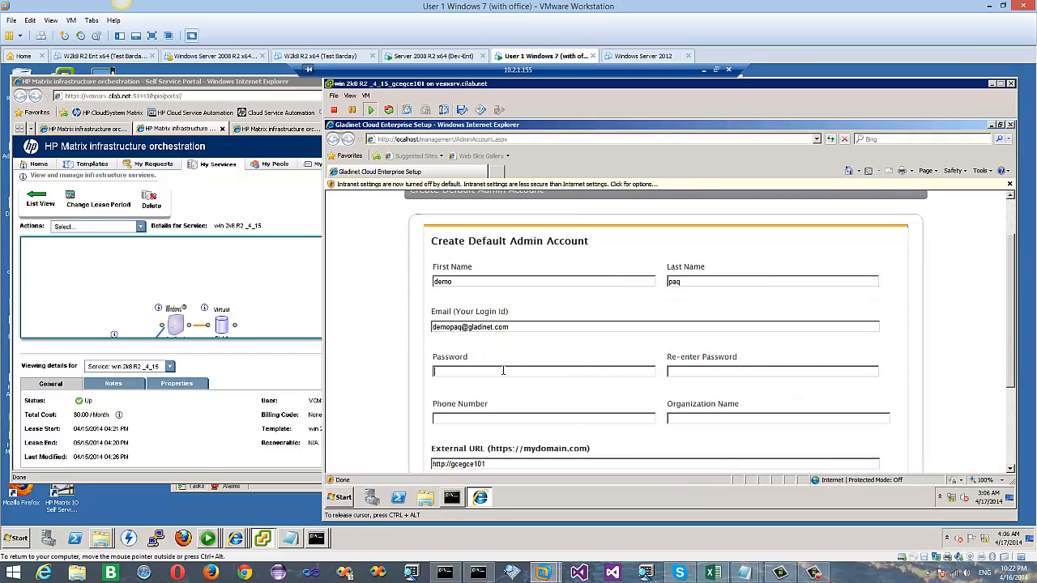
pyautogui.write('p•••••••')
pyautogui.click(676, 373)
pyautogui.write('••••••••')
pyautogui.click(496, 419)
pyautogui.write('123')
pyautogui.write('Test')
pyautogui.write(' HP Matrix')
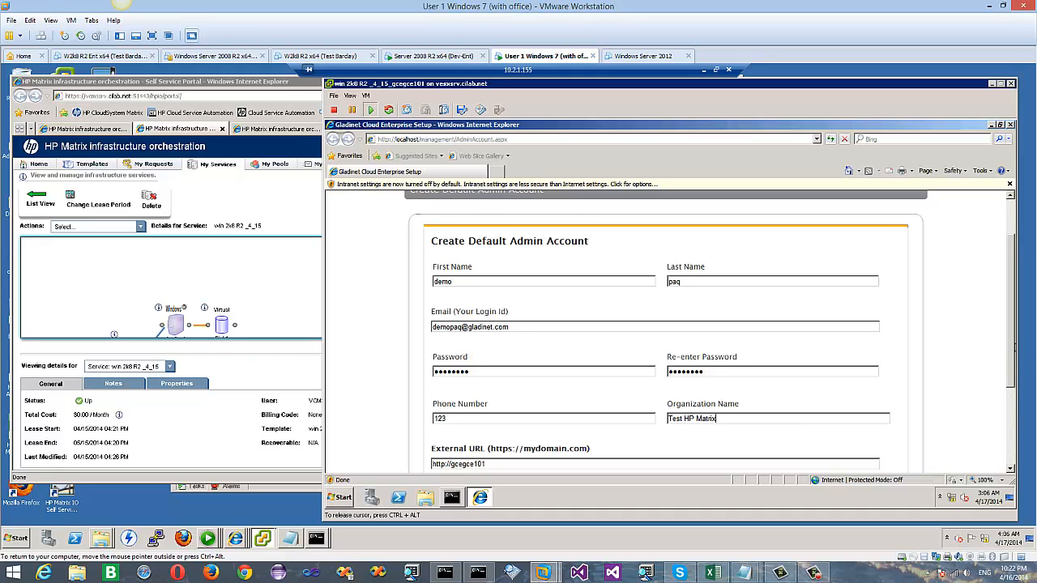
# Step: Agree to the Terms of Service, submit the account, and keep Default User Manager
pyautogui.scroll(-2, 1011, 350)
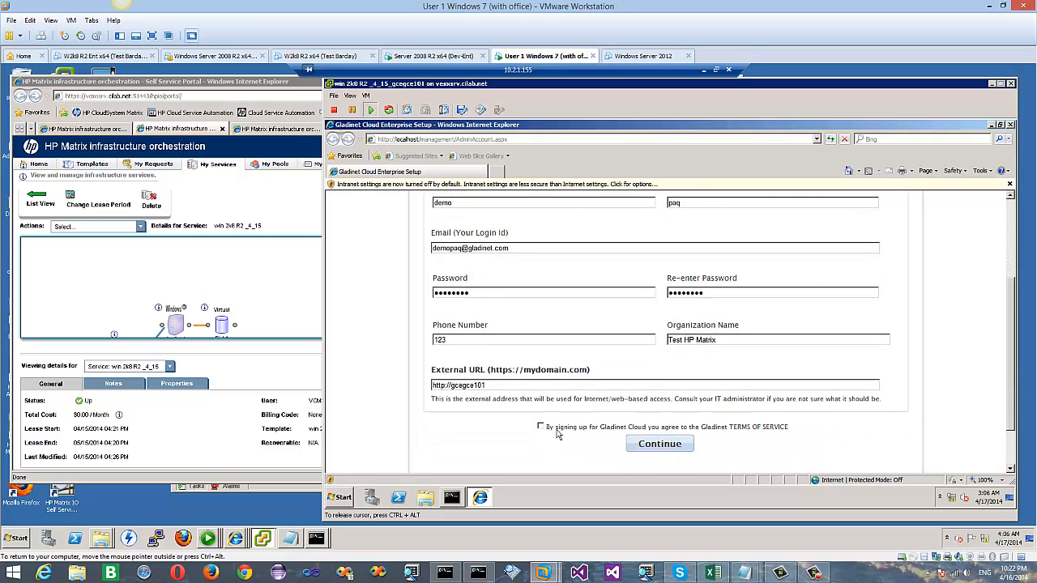
pyautogui.click(541, 427)
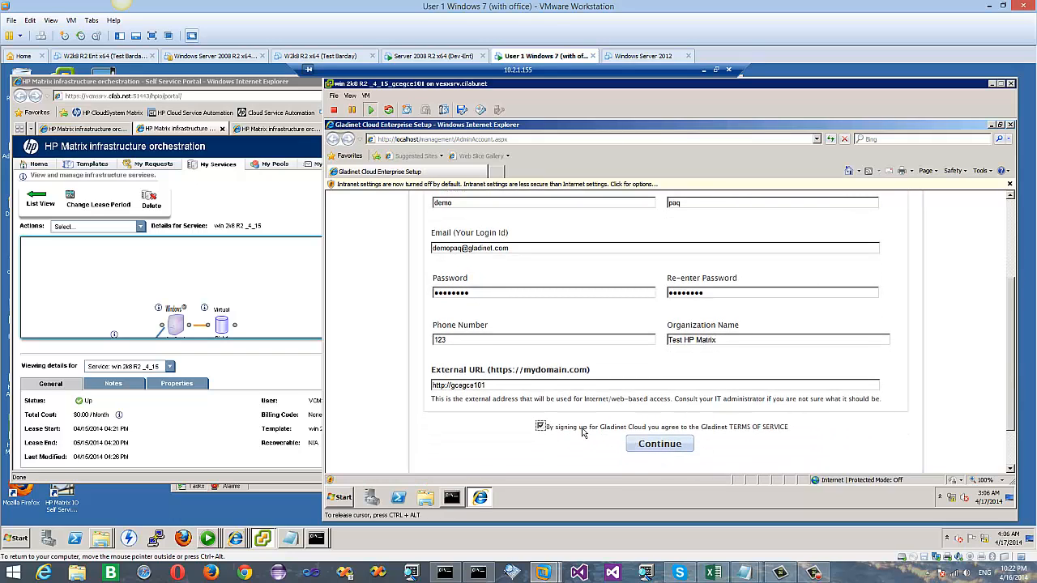
pyautogui.click(648, 450)
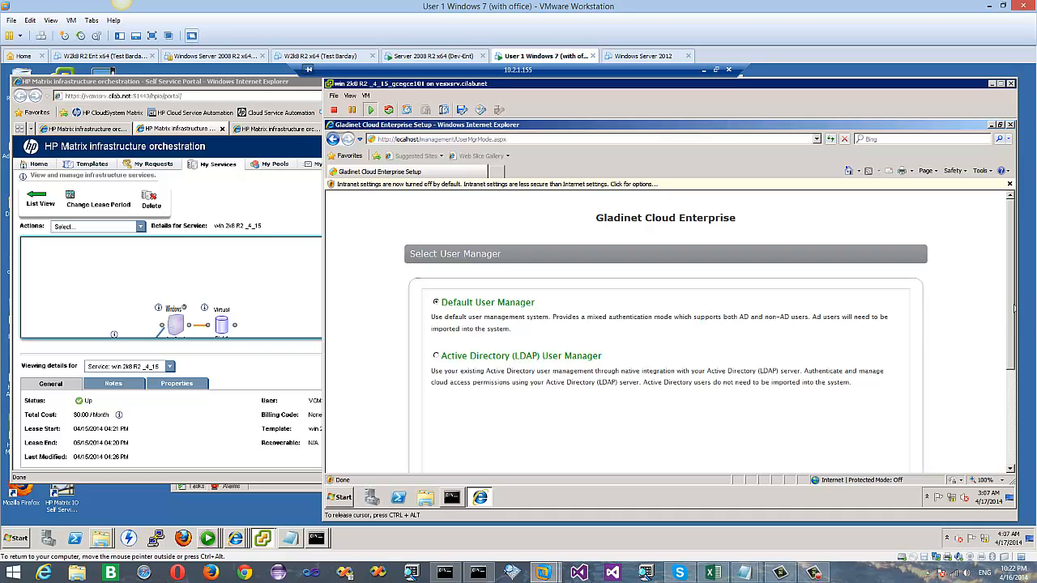
pyautogui.moveTo(1015, 307); pyautogui.dragTo(1016, 386)
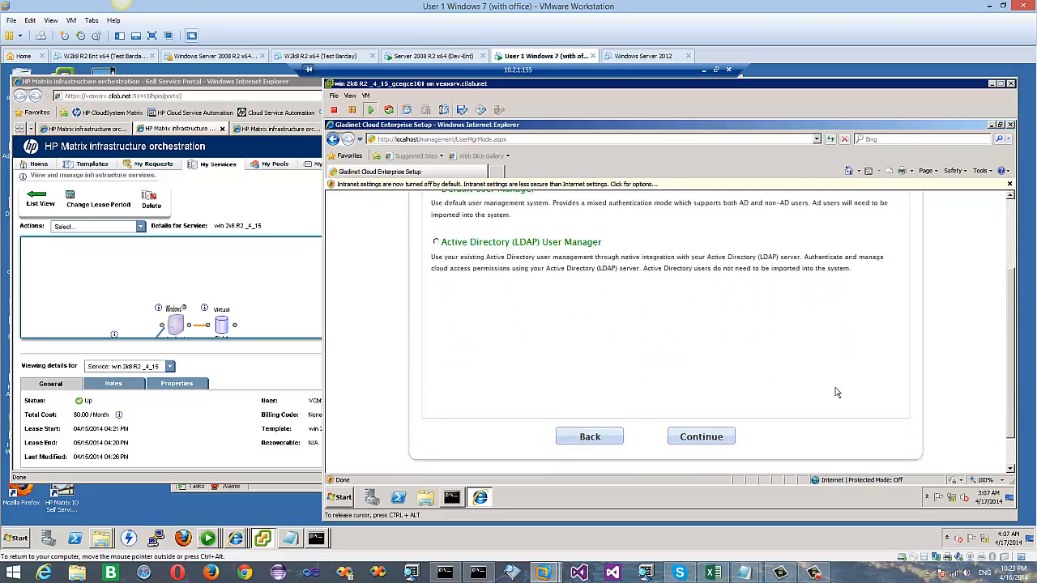
pyautogui.click(691, 438)
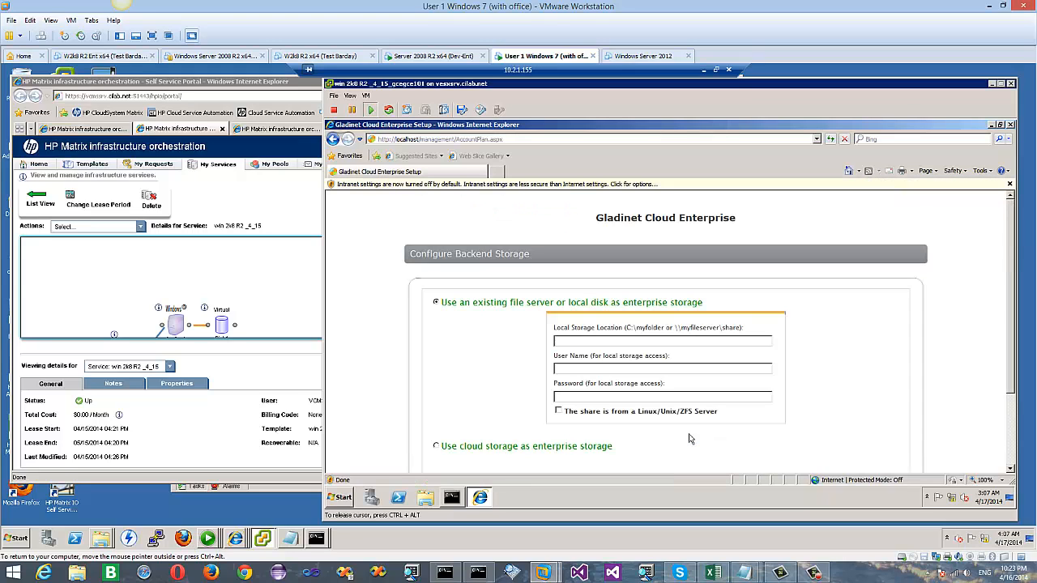
# Step: Configure local backend storage at c:\cloudstorage with user administrator and its password, and continue
pyautogui.click(648, 341)
pyautogui.write('c:\\cloudsto')
pyautogui.write('rage')
pyautogui.write('administra')
pyautogui.write('tor')
pyautogui.click(612, 397)
pyautogui.write('•••••••••••••')
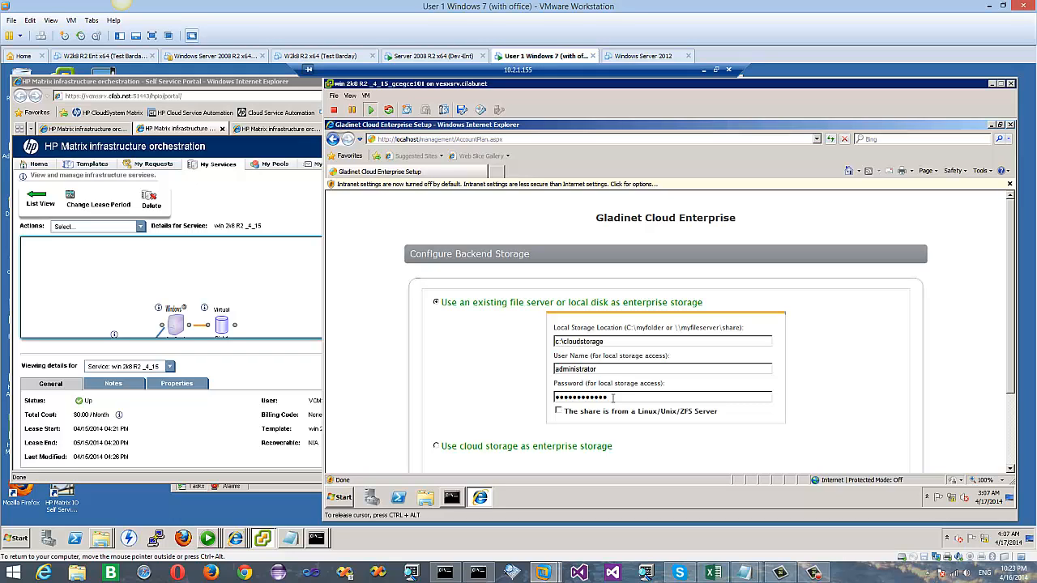
pyautogui.write('•')
pyautogui.moveTo(1008, 282); pyautogui.dragTo(1009, 319)
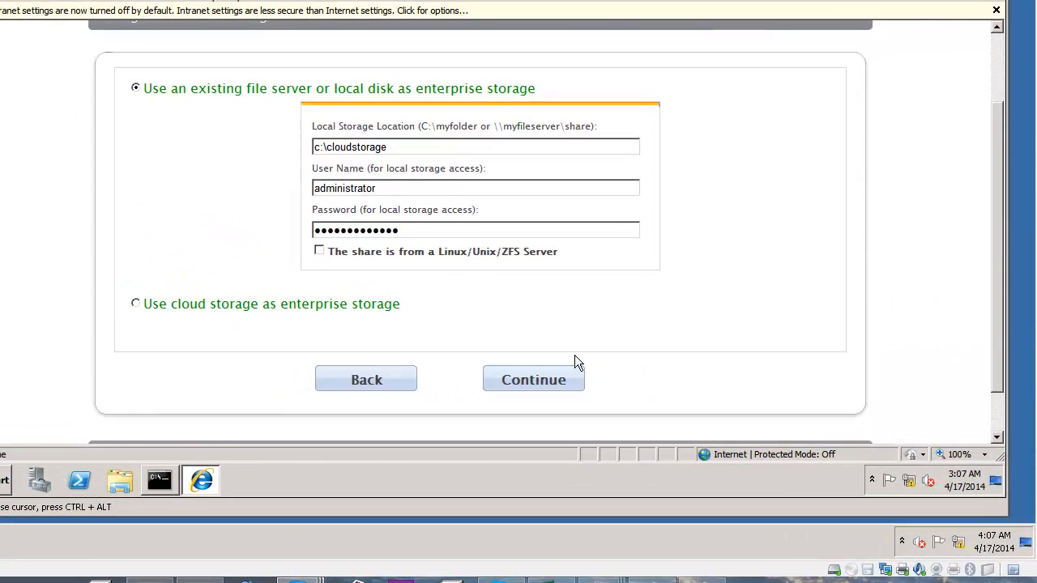
pyautogui.click(544, 380)
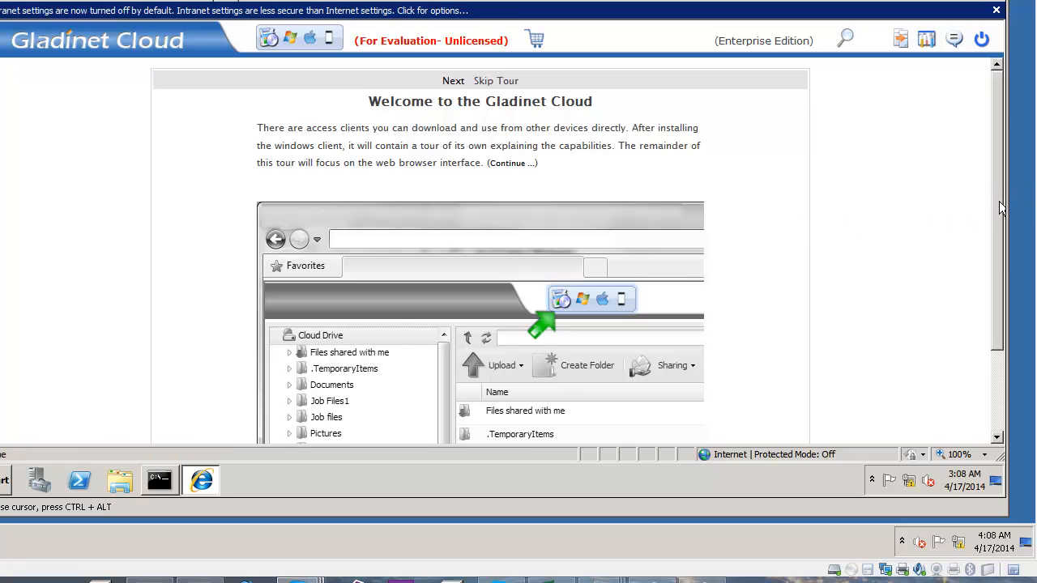
# Step: Skip the Gladinet welcome tour, close the welcome panel, and return to the HP Matrix portal window
pyautogui.moveTo(1002, 206); pyautogui.dragTo(1005, 324)
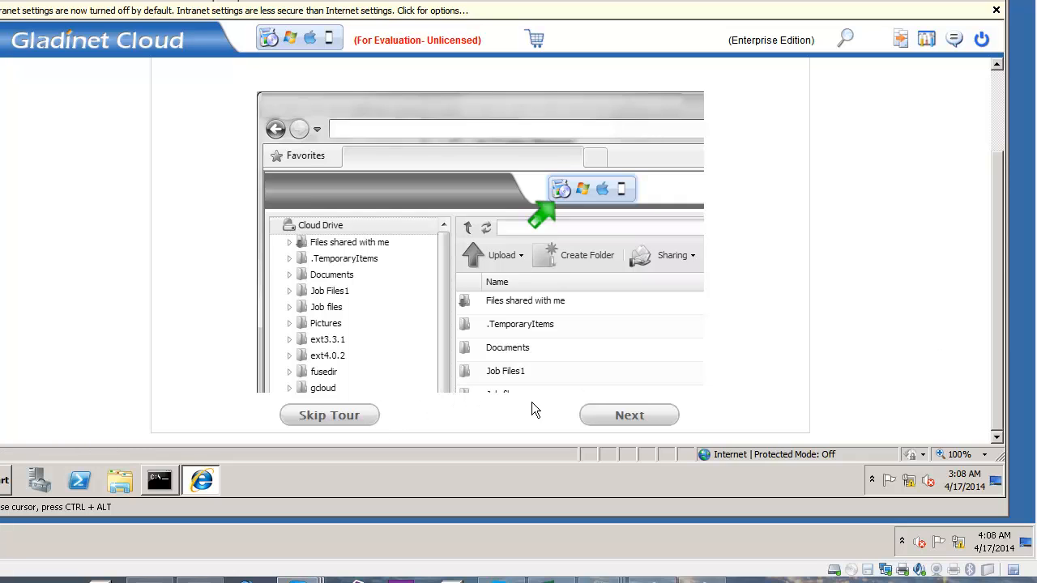
pyautogui.click(611, 420)
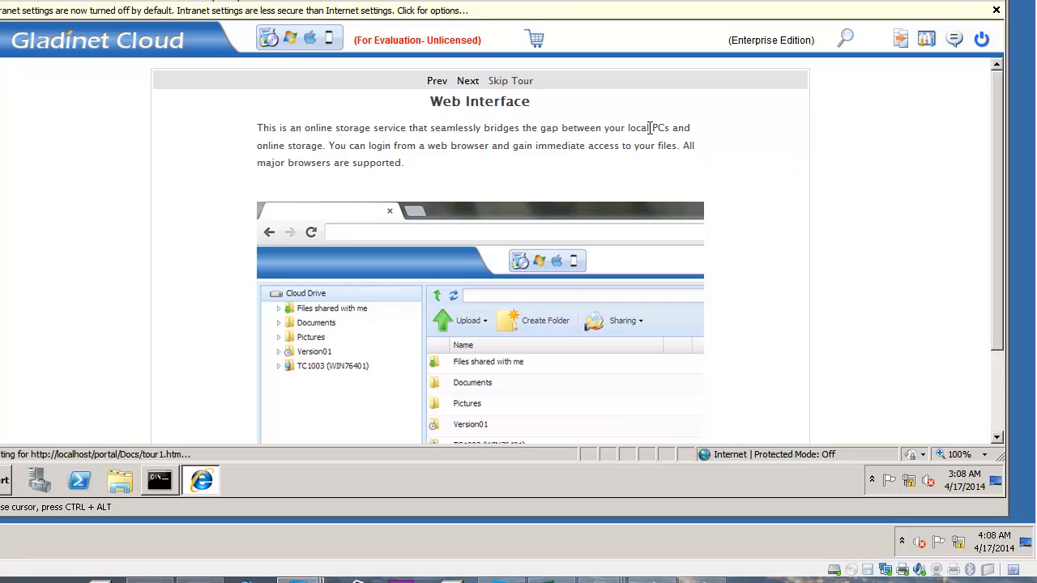
pyautogui.click(519, 81)
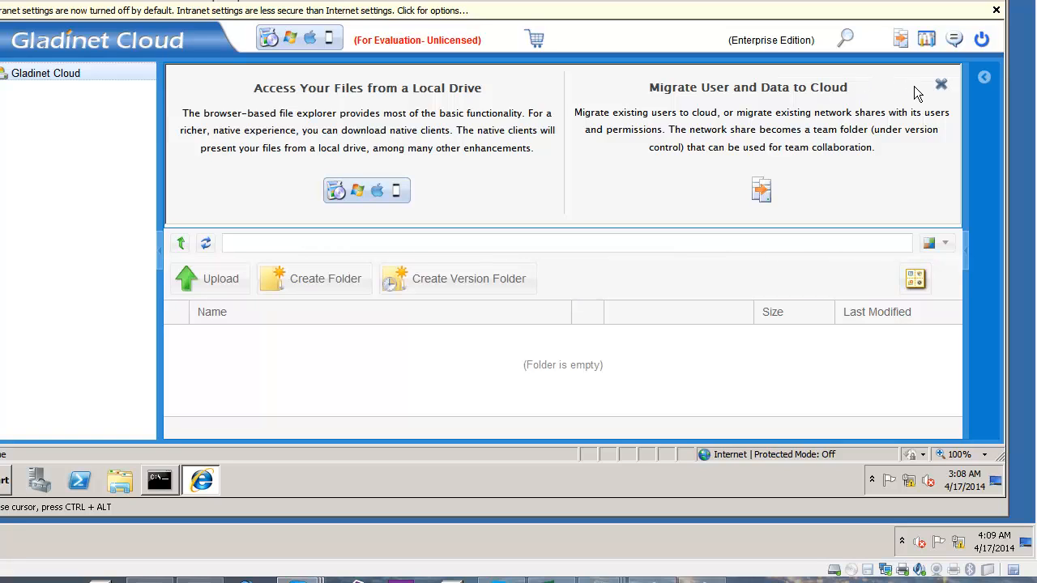
pyautogui.click(941, 85)
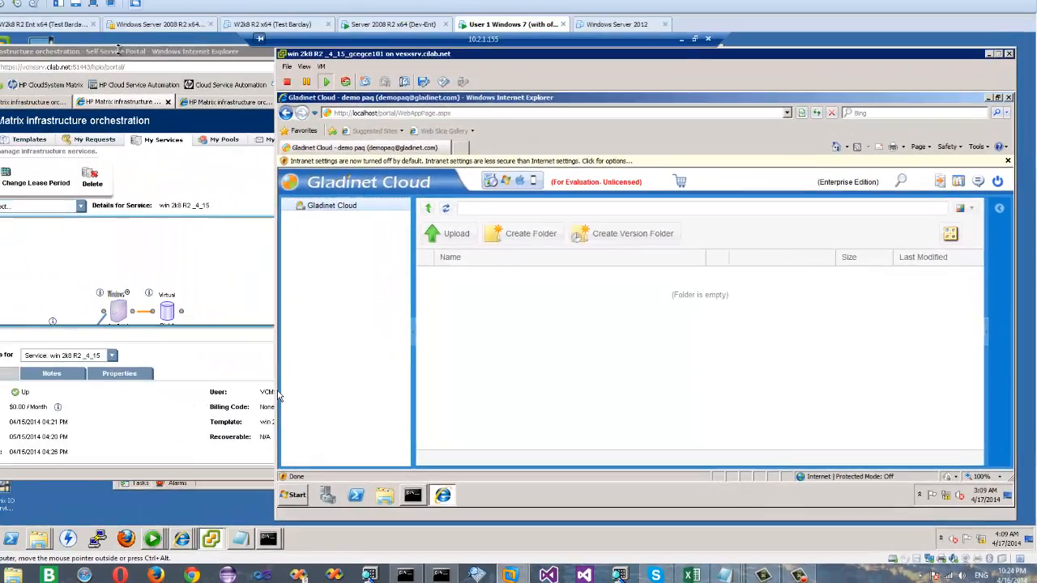
pyautogui.click(220, 82)
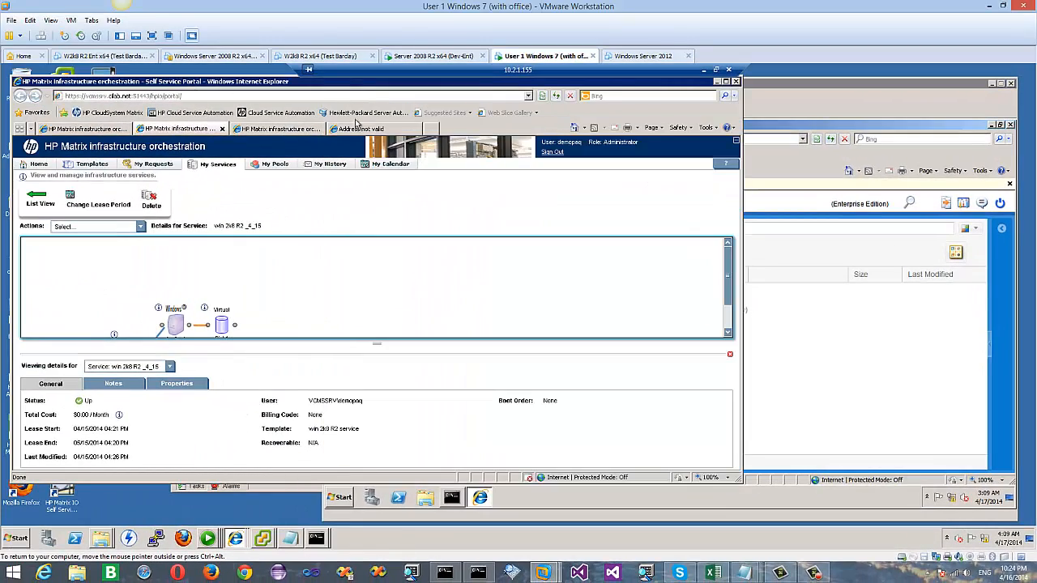
pyautogui.click(359, 129)
pyautogui.click(285, 98)
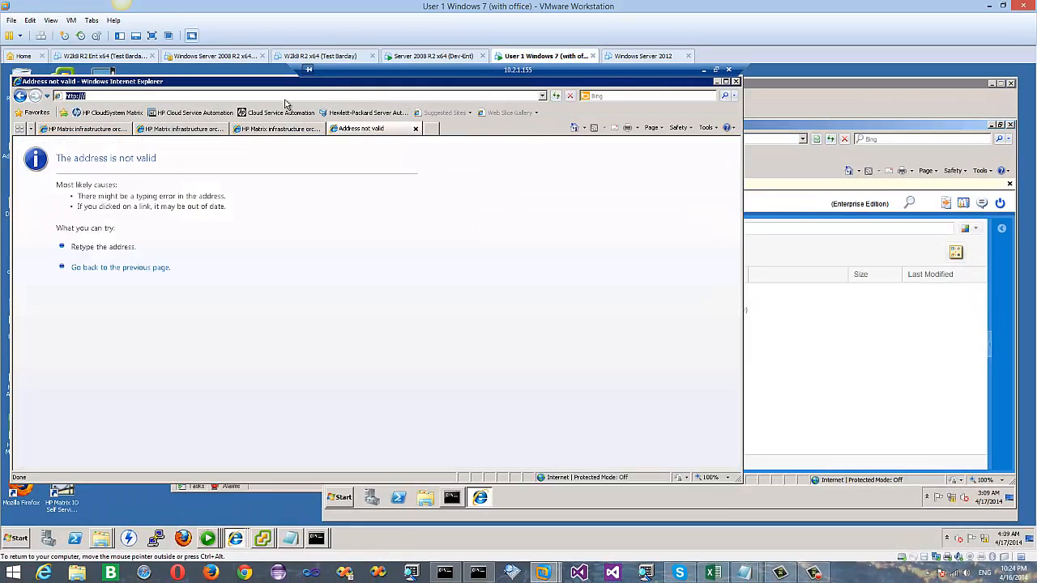
pyautogui.write('http://')
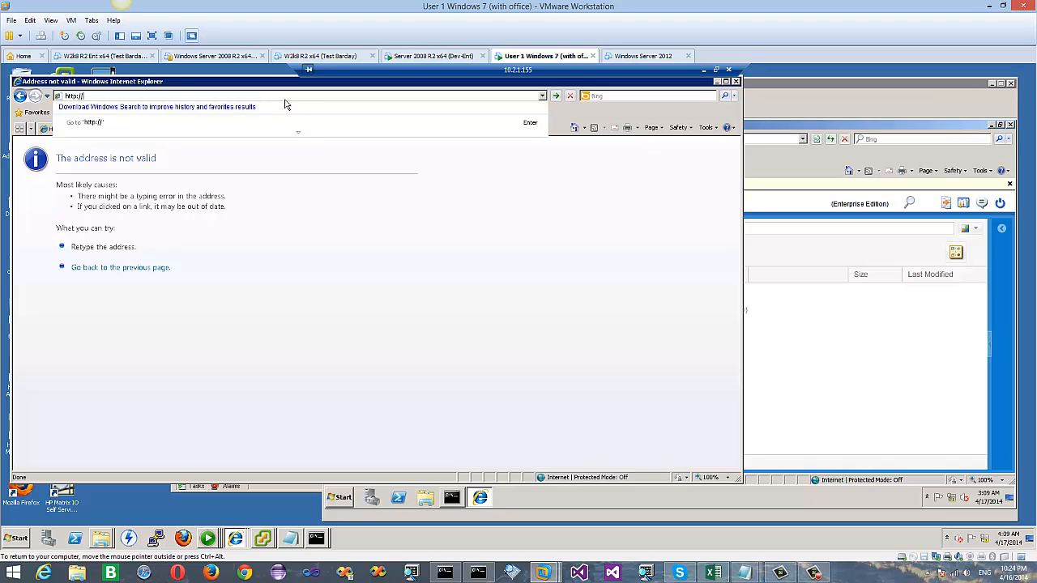
pyautogui.write('1')
pyautogui.click(286, 104)
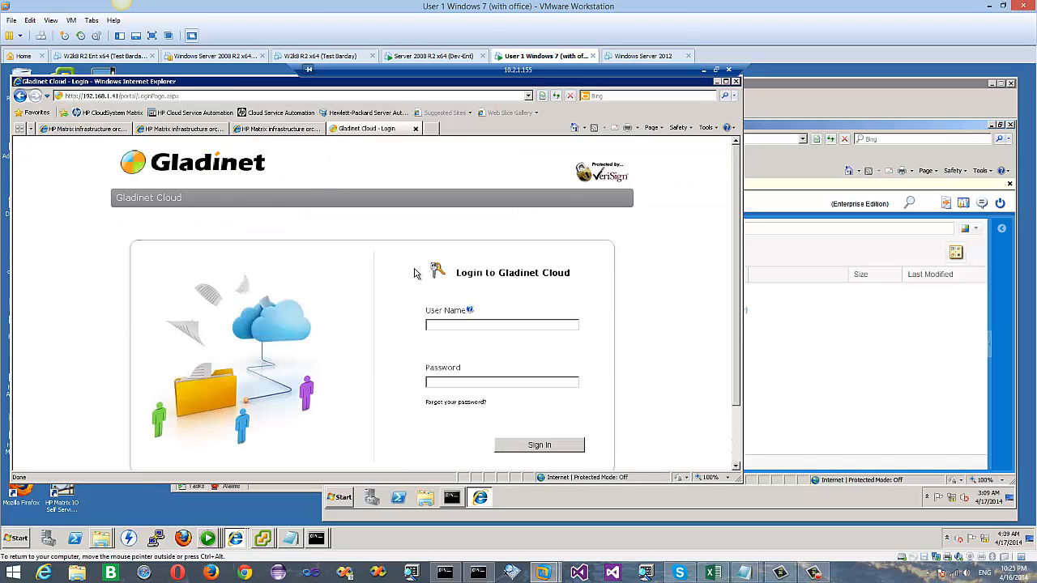
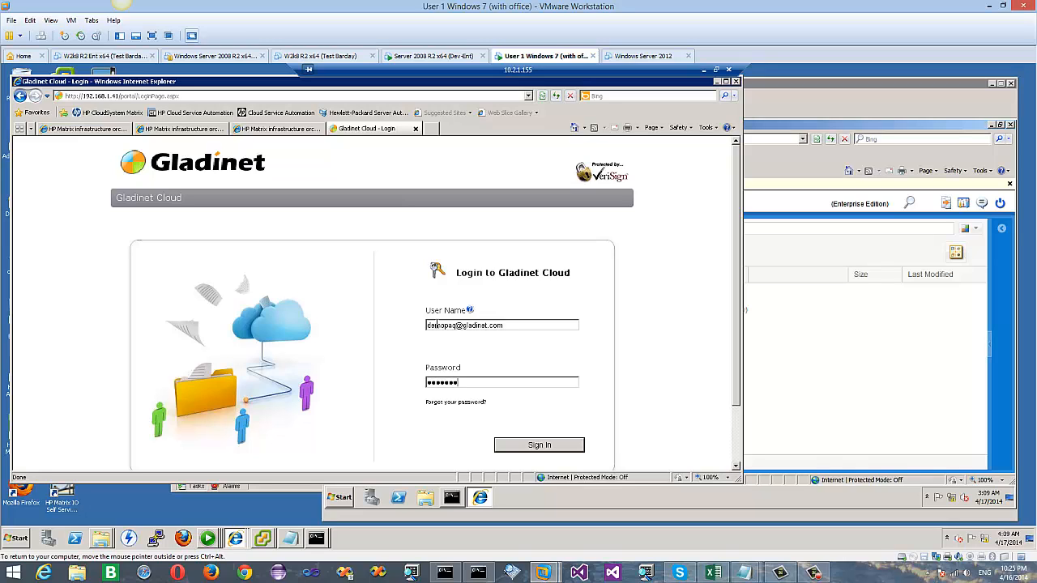
pyautogui.click(523, 446)
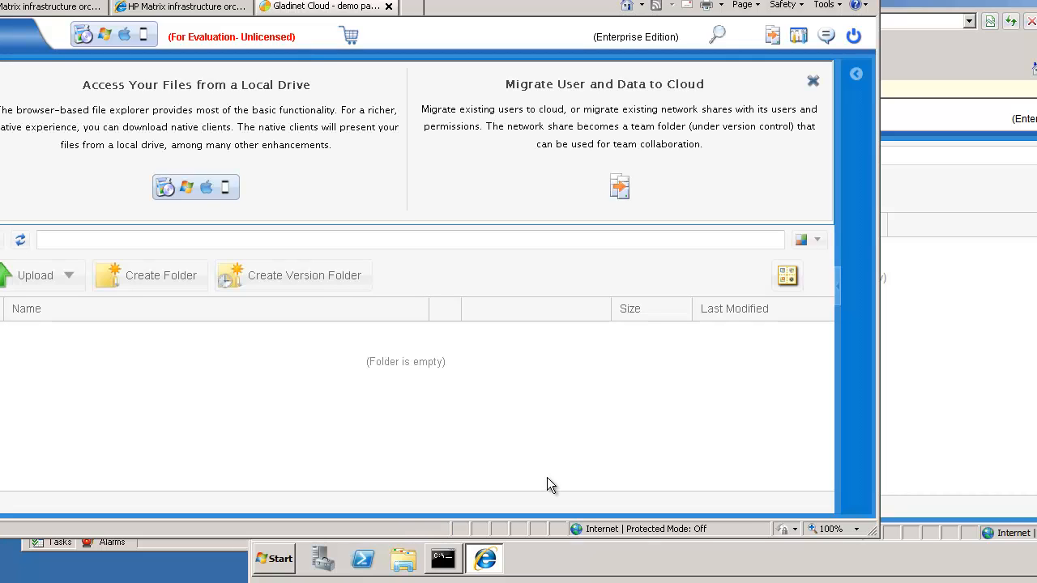
# Step: Dismiss the migration banner and create a new folder named Hello World
pyautogui.click(814, 81)
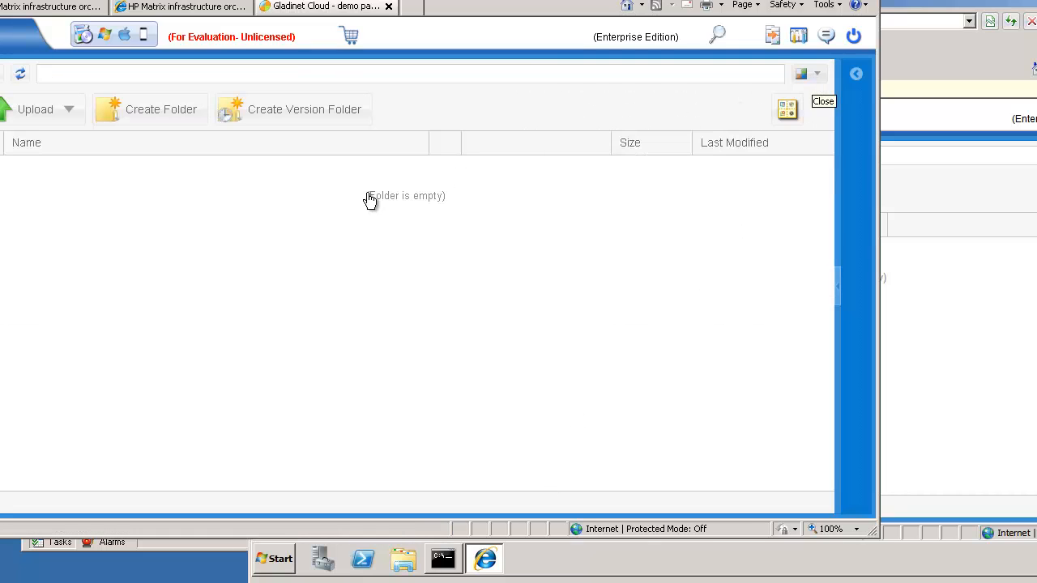
pyautogui.click(161, 118)
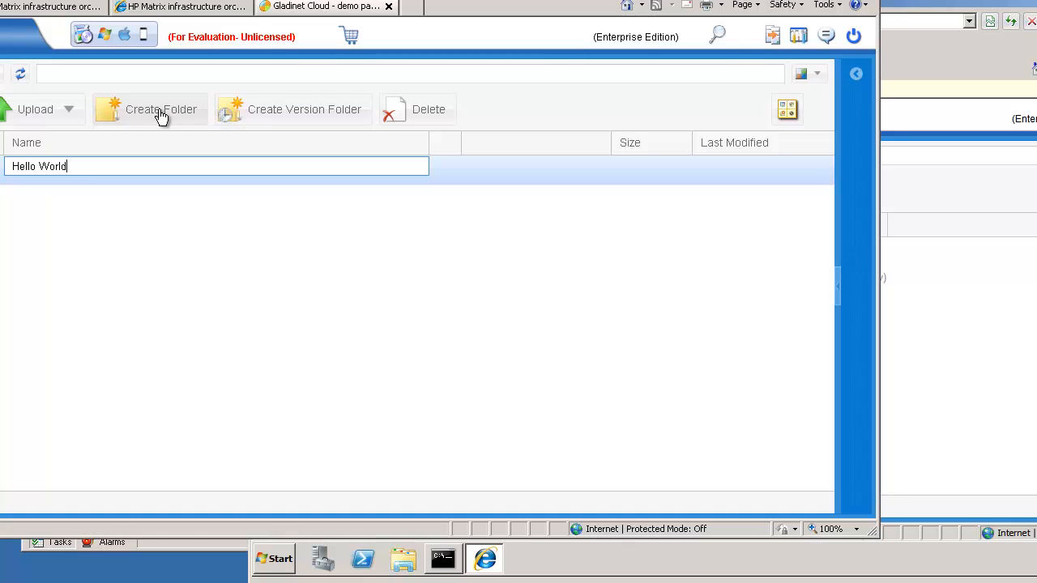
pyautogui.press('Return')
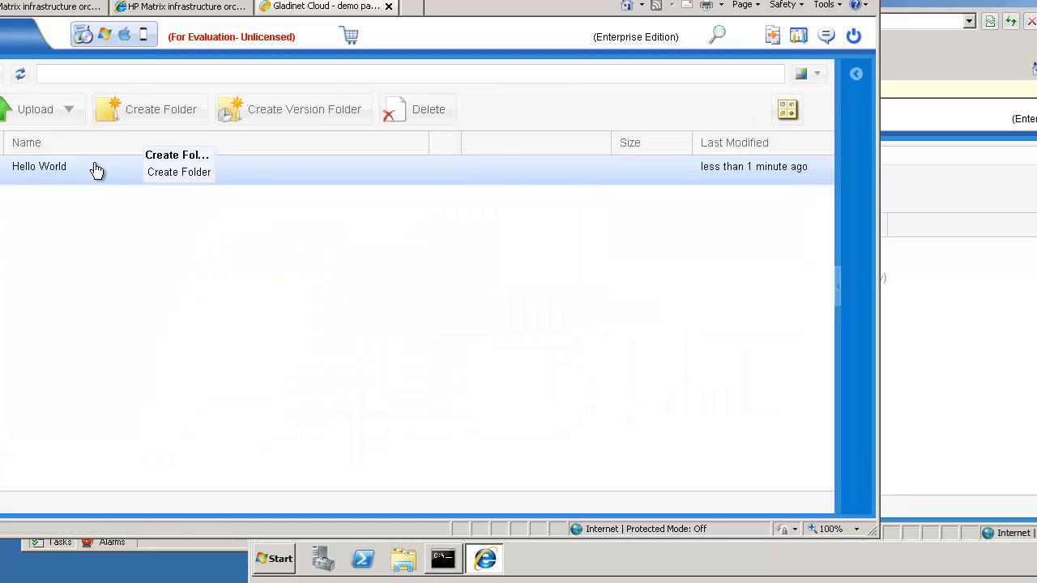
# Step: Open Hello World and upload ucmdb_license.xml from the computer into it
pyautogui.doubleClick(92, 175)
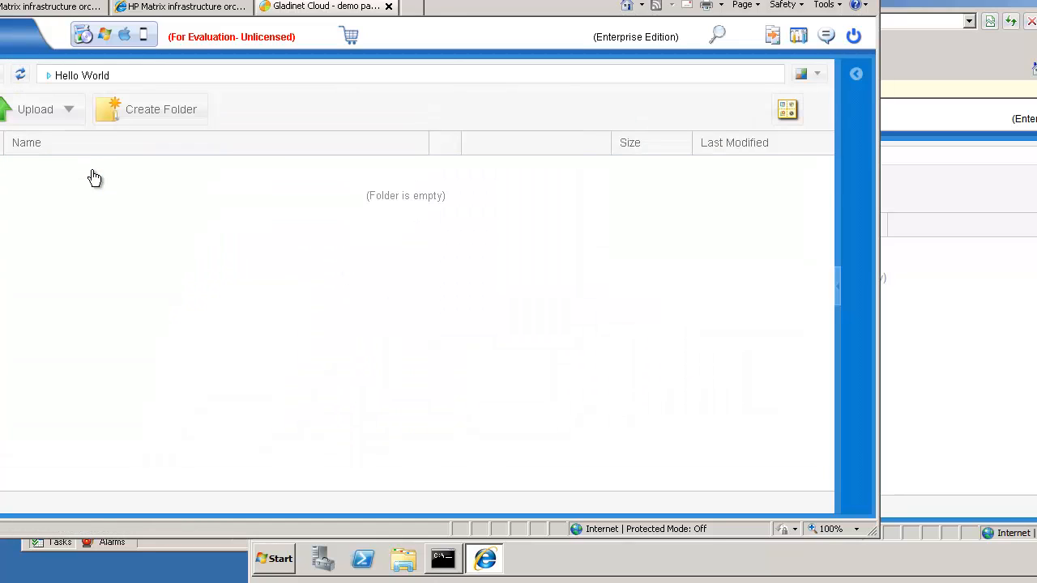
pyautogui.click(71, 113)
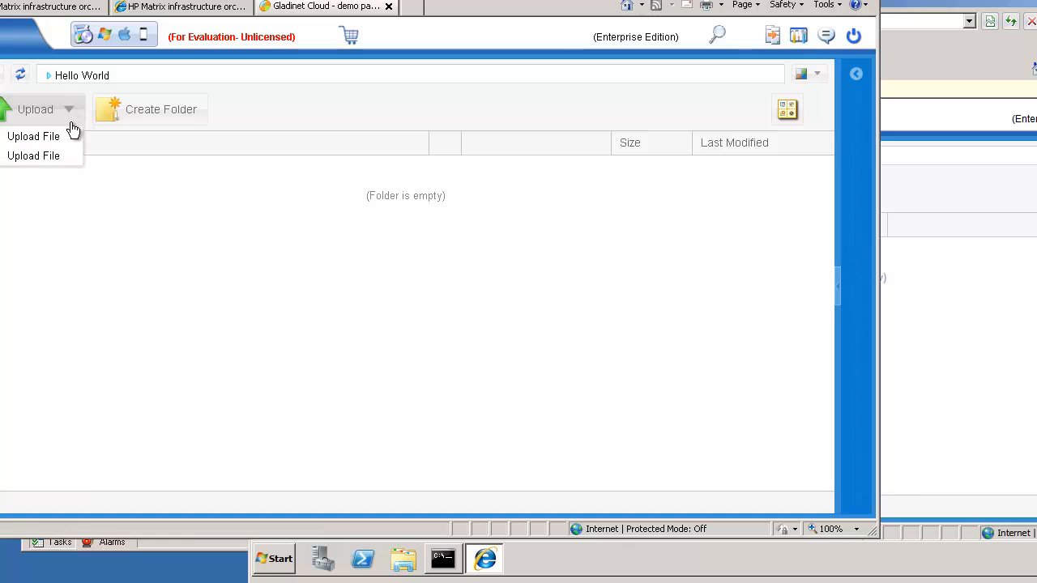
pyautogui.click(60, 137)
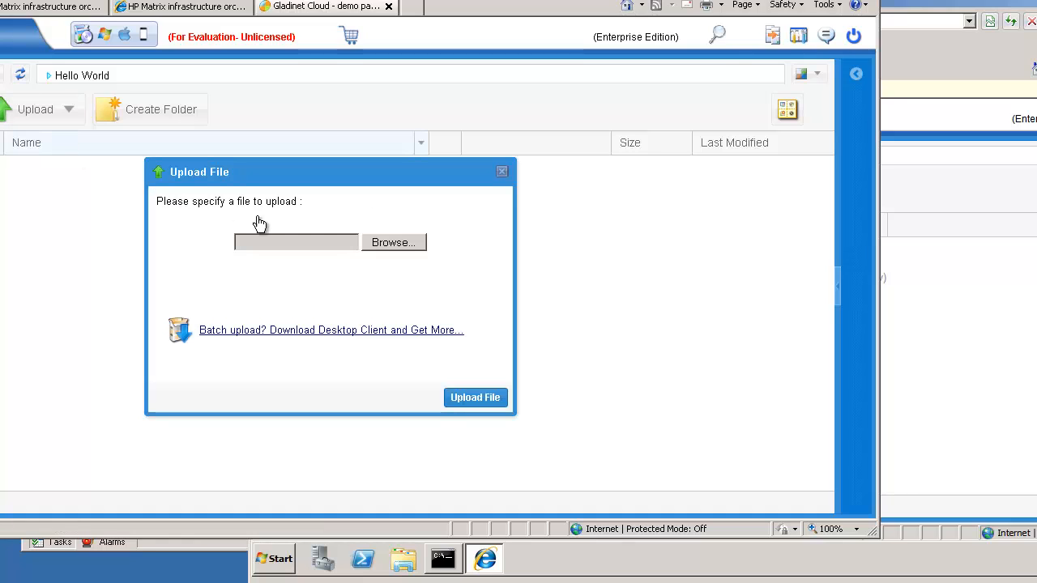
pyautogui.click(391, 243)
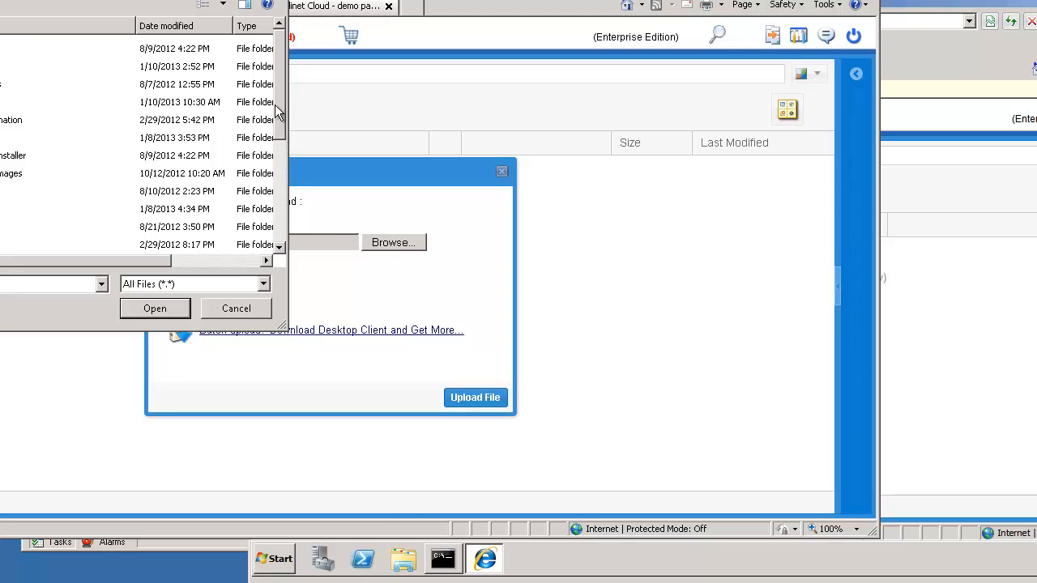
pyautogui.moveTo(279, 110); pyautogui.dragTo(282, 222)
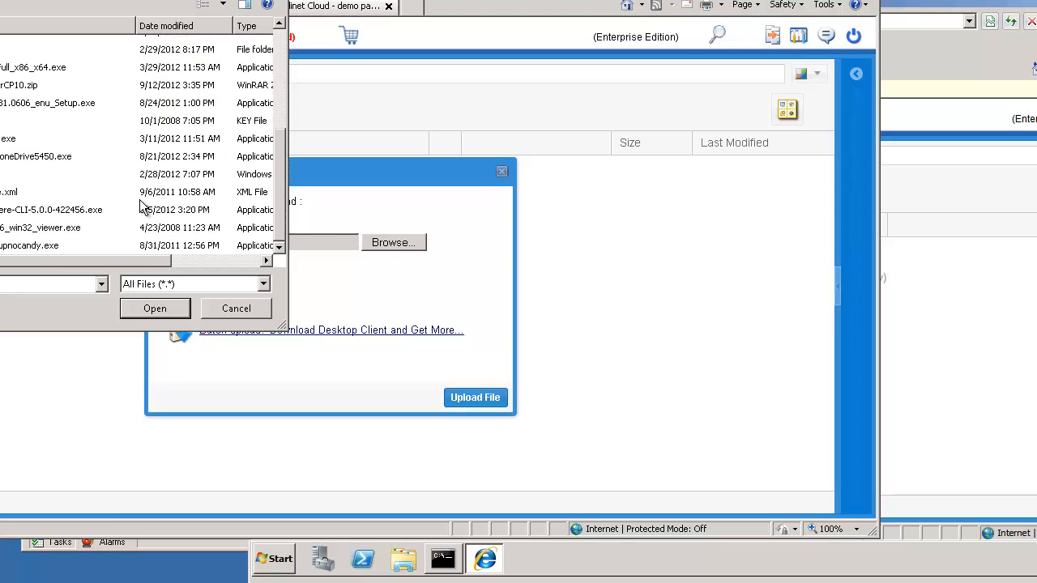
pyautogui.click(10, 196)
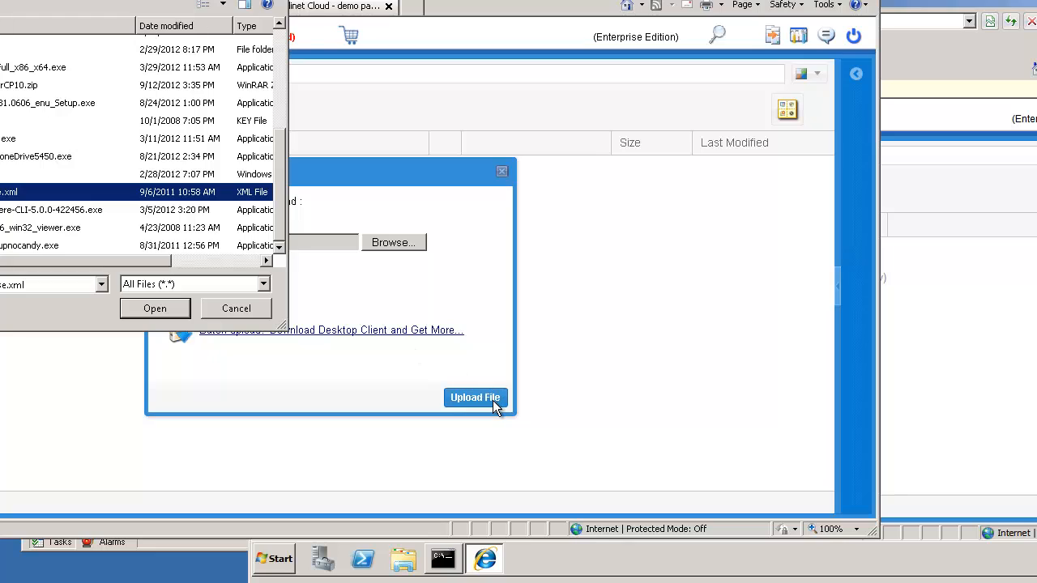
pyautogui.click(154, 309)
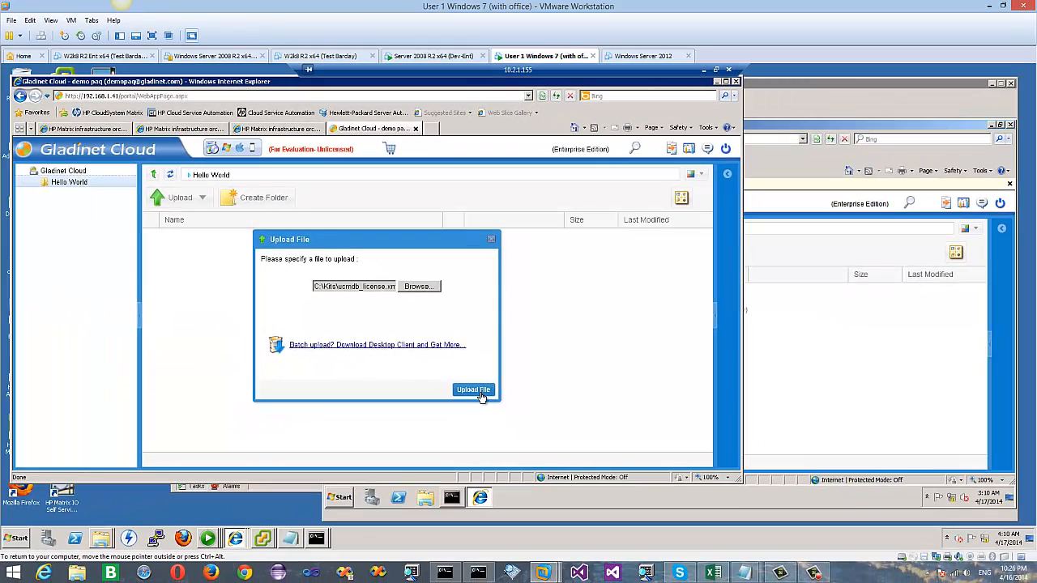
pyautogui.click(478, 391)
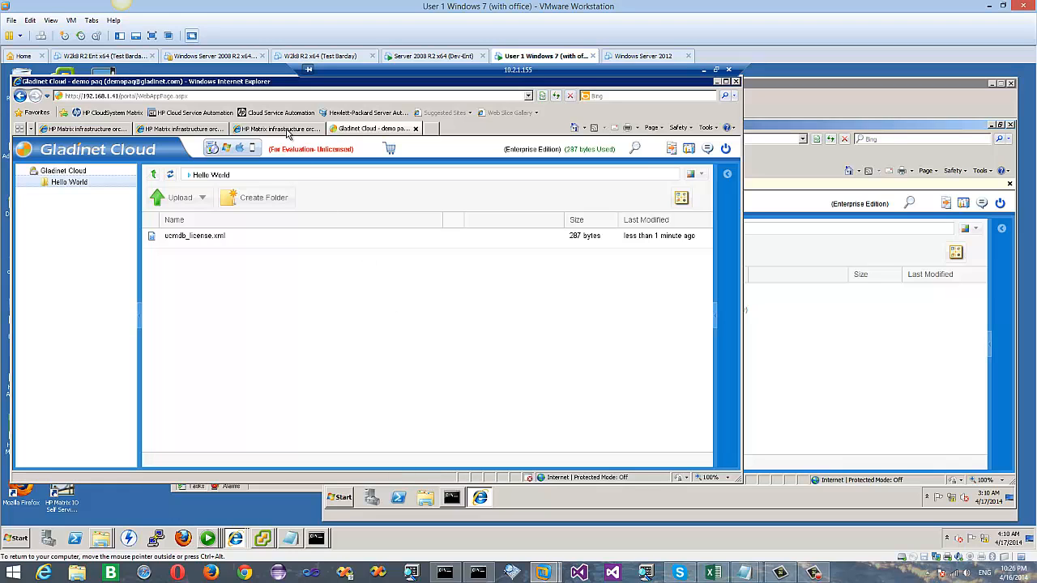
pyautogui.click(242, 136)
pyautogui.click(181, 129)
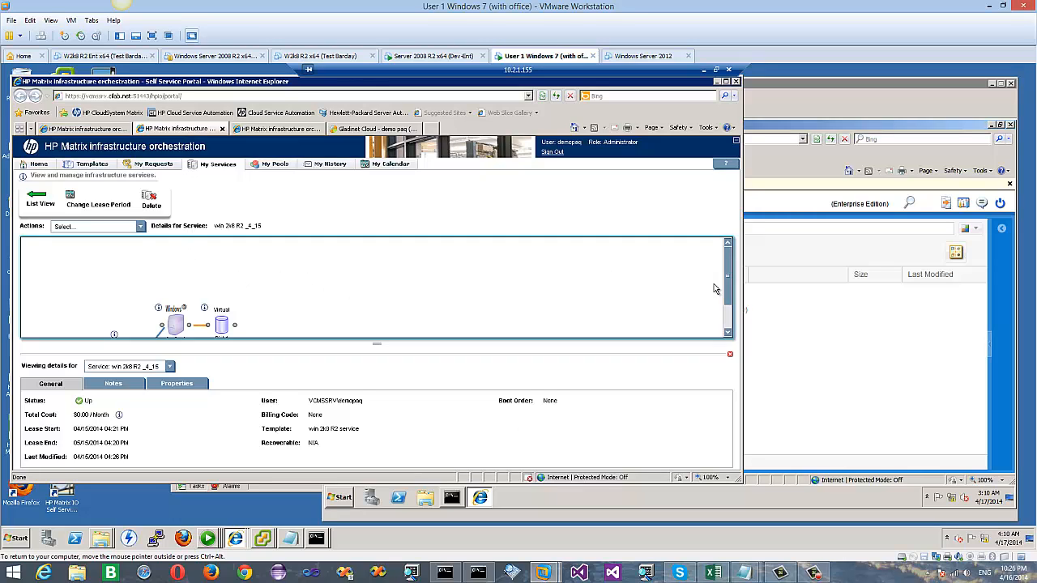
pyautogui.moveTo(728, 273); pyautogui.dragTo(730, 299)
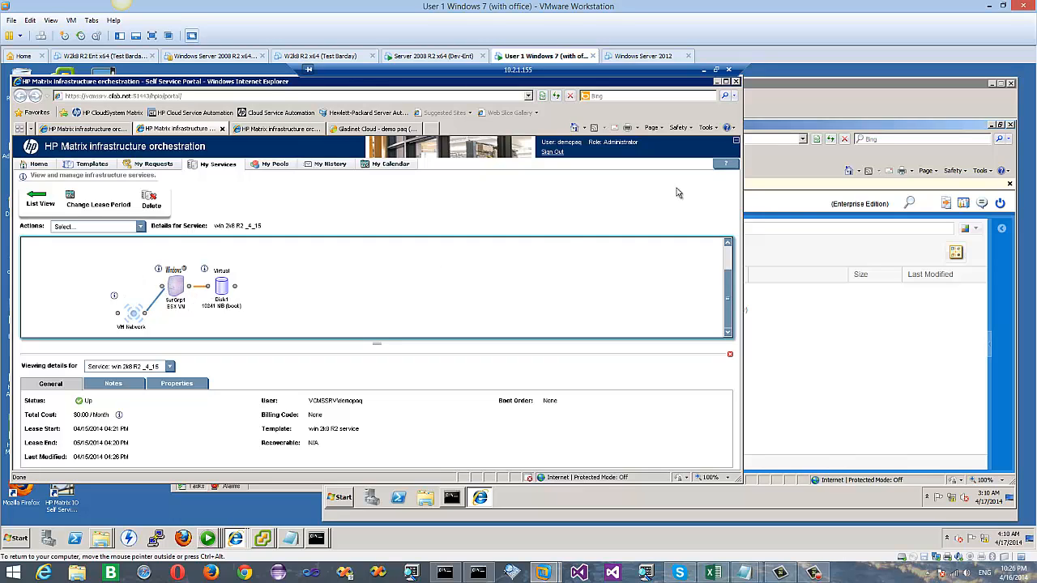
pyautogui.click(803, 98)
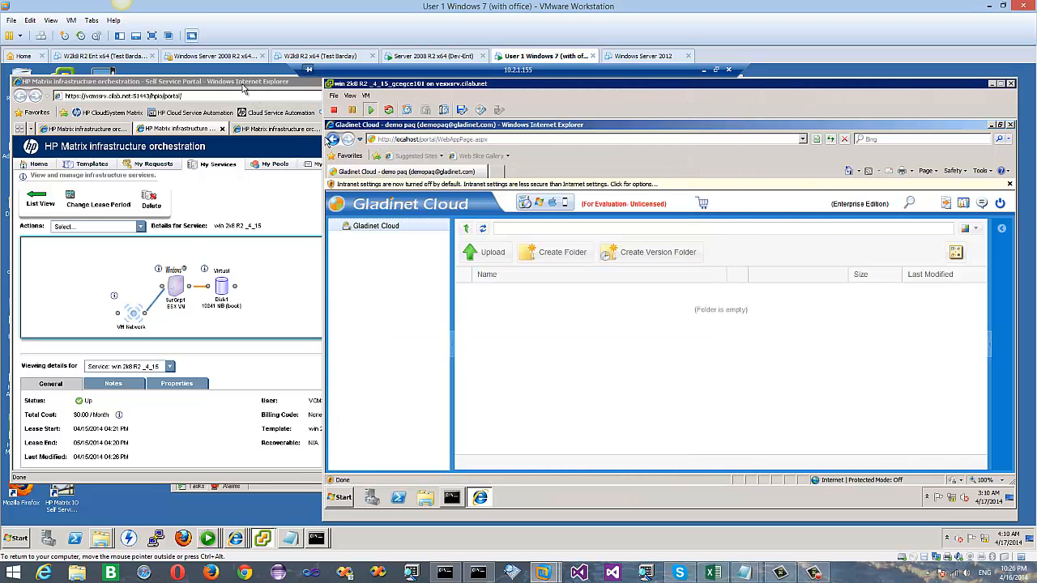
pyautogui.click(263, 97)
pyautogui.click(359, 130)
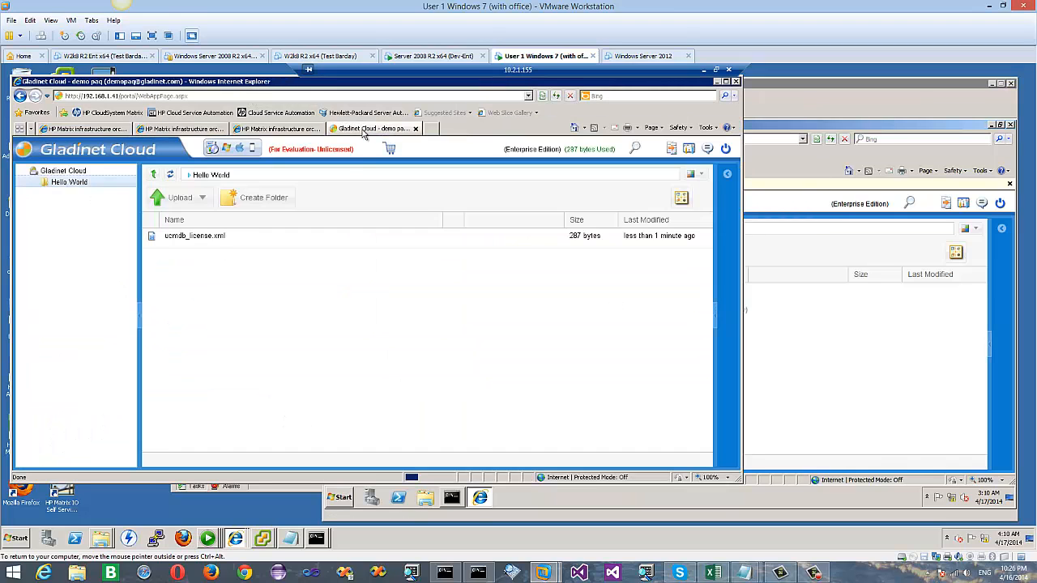